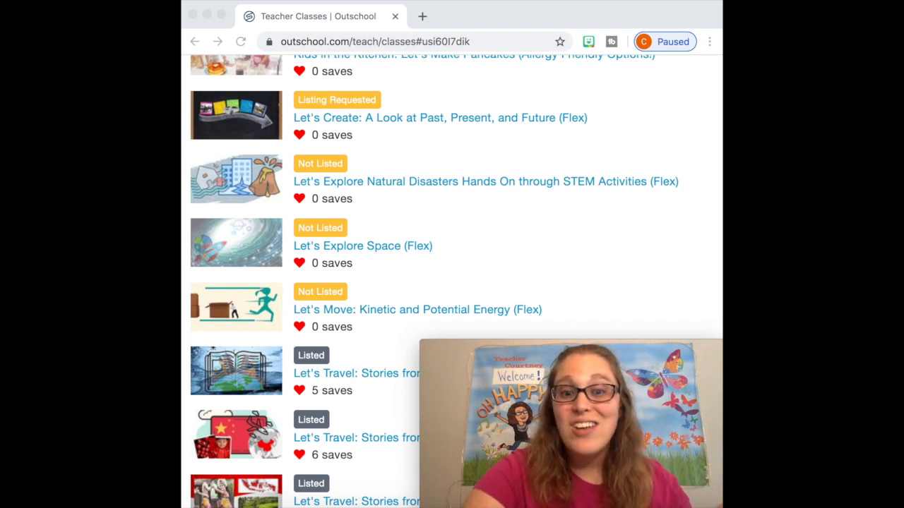
# Look through the existing classes on My Classes, examining their listing statuses and saves
pyautogui.scroll(-3, 601, 282)
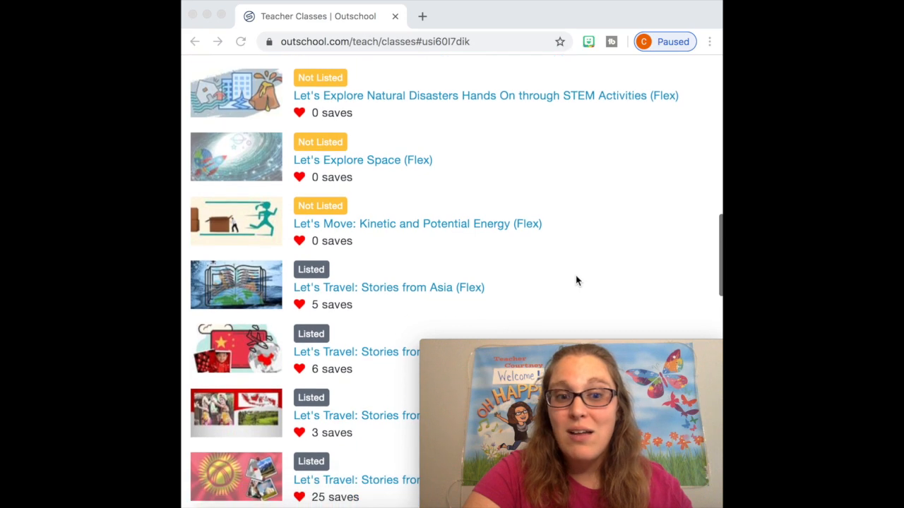
pyautogui.scroll(15, 526, 285)
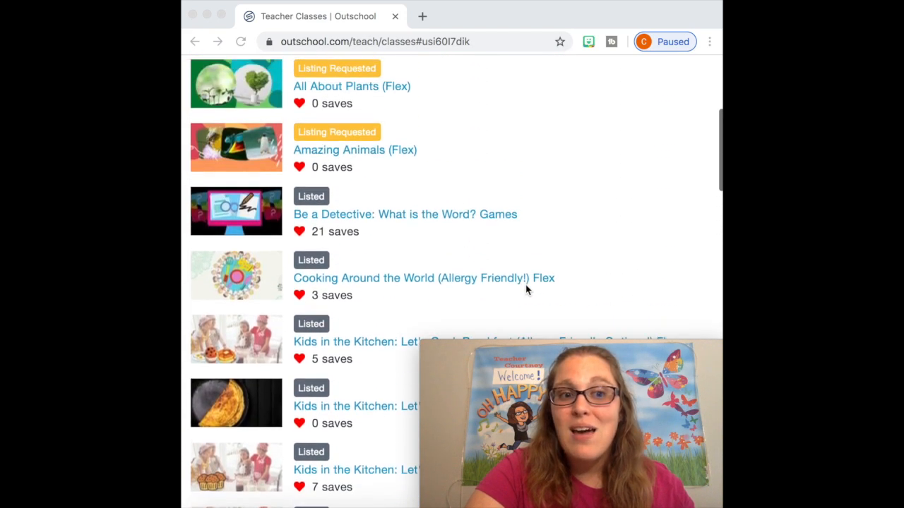
pyautogui.scroll(-2, 381, 292)
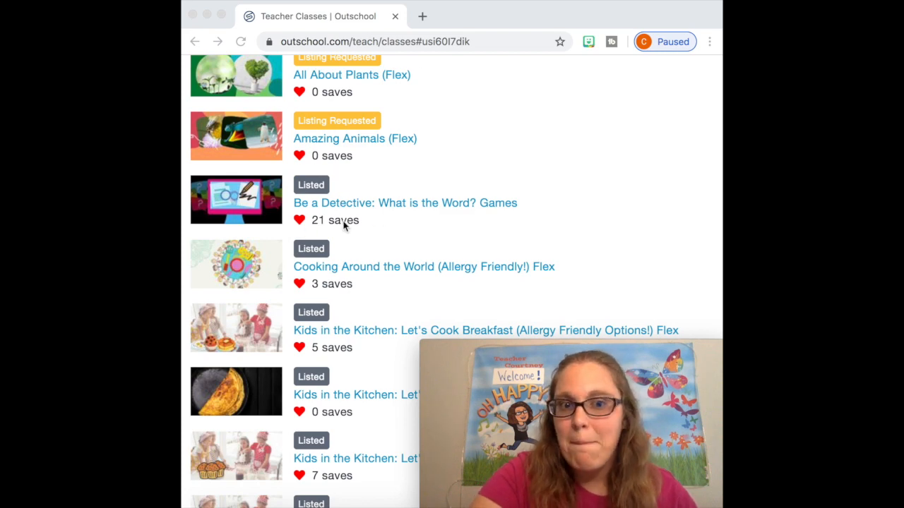
pyautogui.scroll(-5, 343, 224)
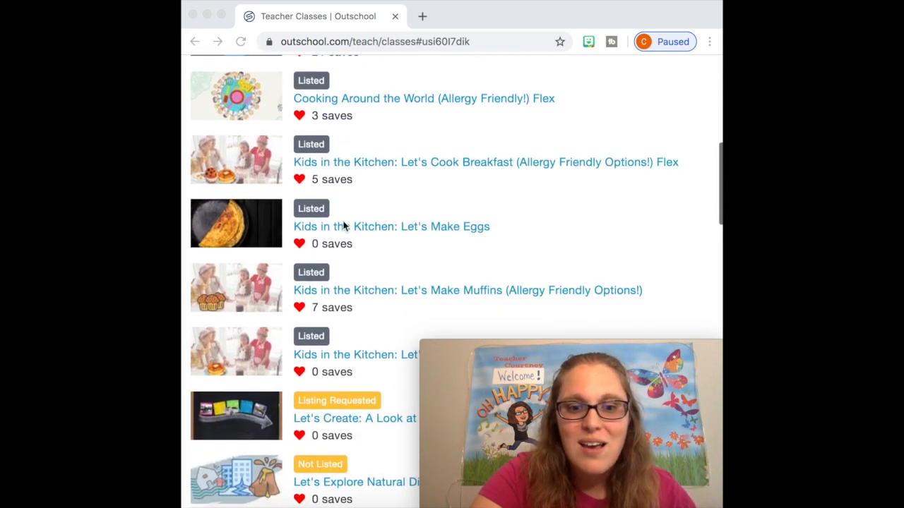
pyautogui.scroll(-6, 344, 225)
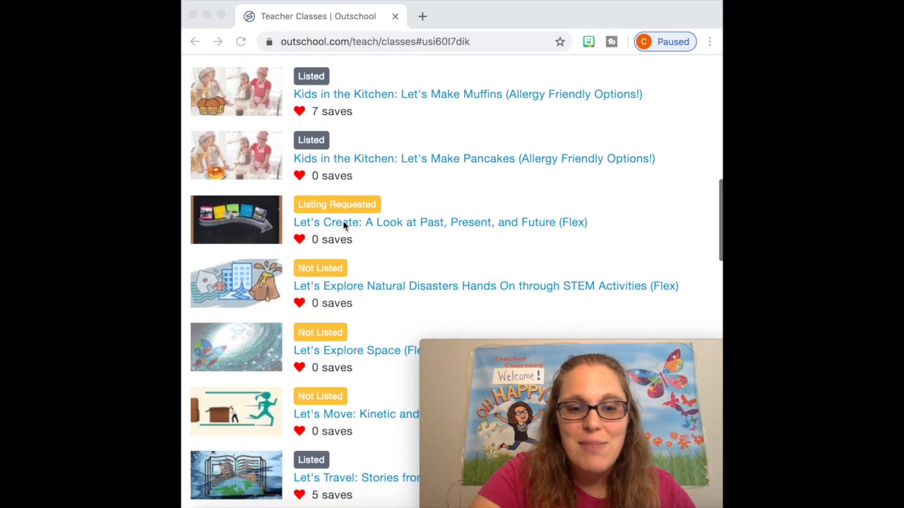
pyautogui.scroll(-15, 344, 225)
pyautogui.scroll(-1, 344, 224)
pyautogui.scroll(5, 365, 360)
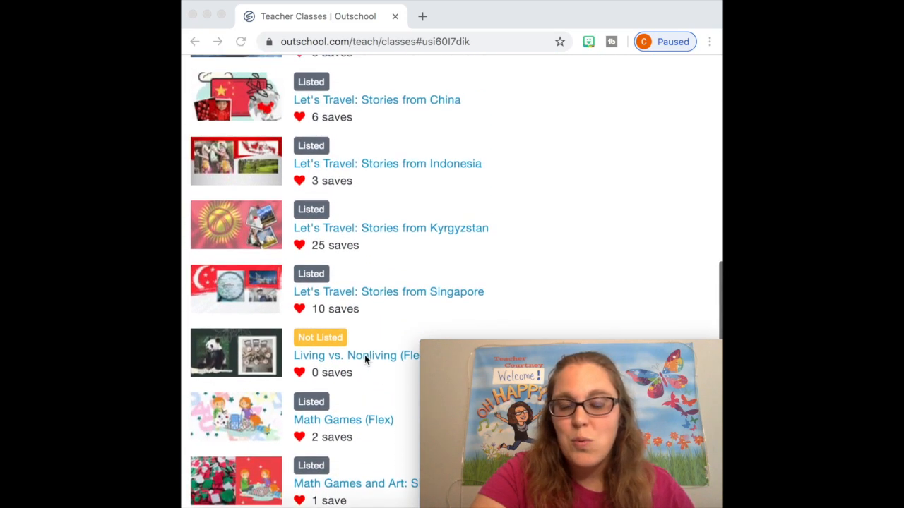
pyautogui.scroll(4, 365, 358)
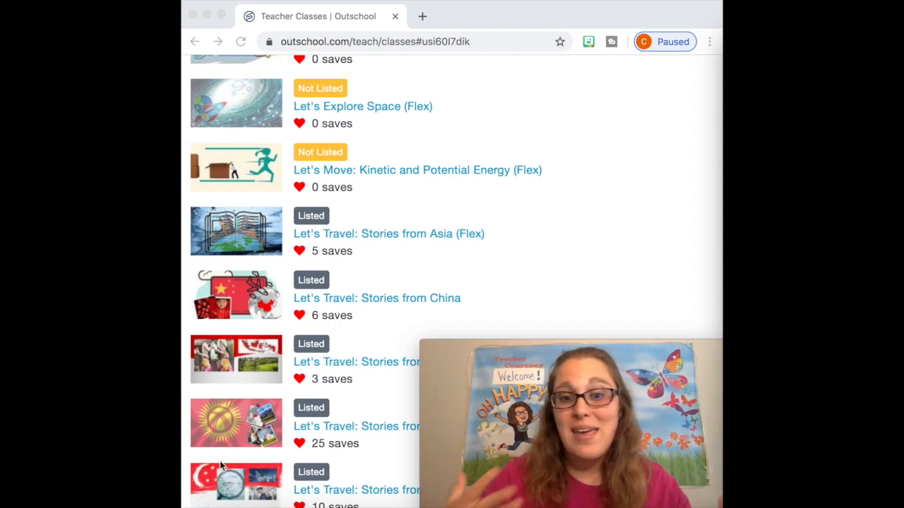
pyautogui.scroll(3, 201, 330)
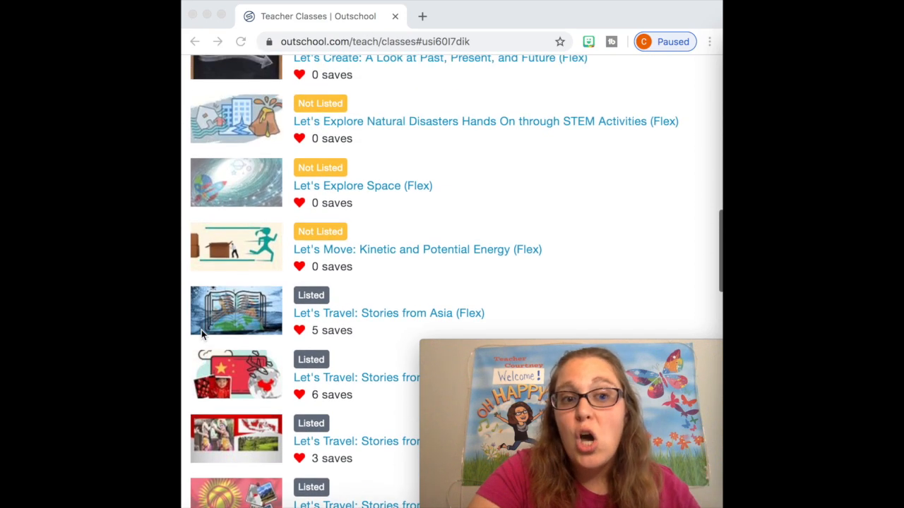
pyautogui.scroll(8, 202, 330)
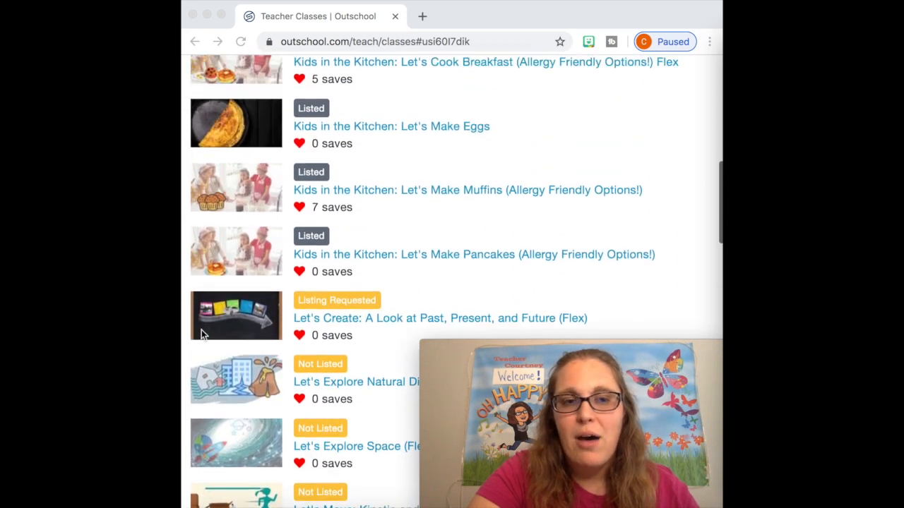
# Add a new class titled "Flex Class" and proceed to its editing form
pyautogui.scroll(4, 201, 330)
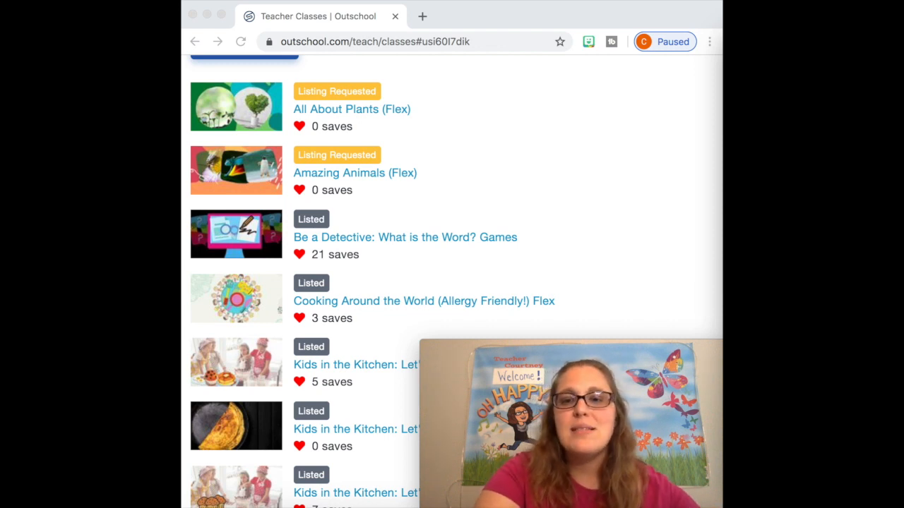
pyautogui.scroll(3, 438, 153)
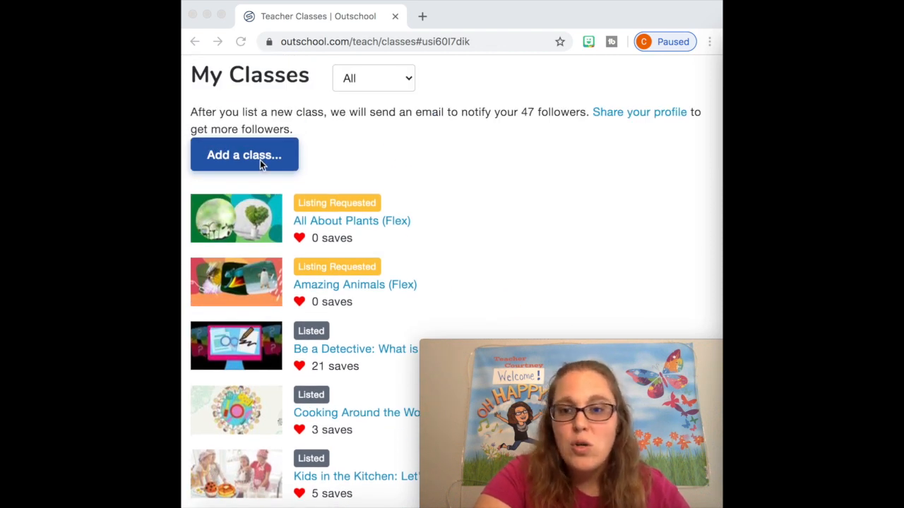
pyautogui.click(258, 159)
pyautogui.click(258, 158)
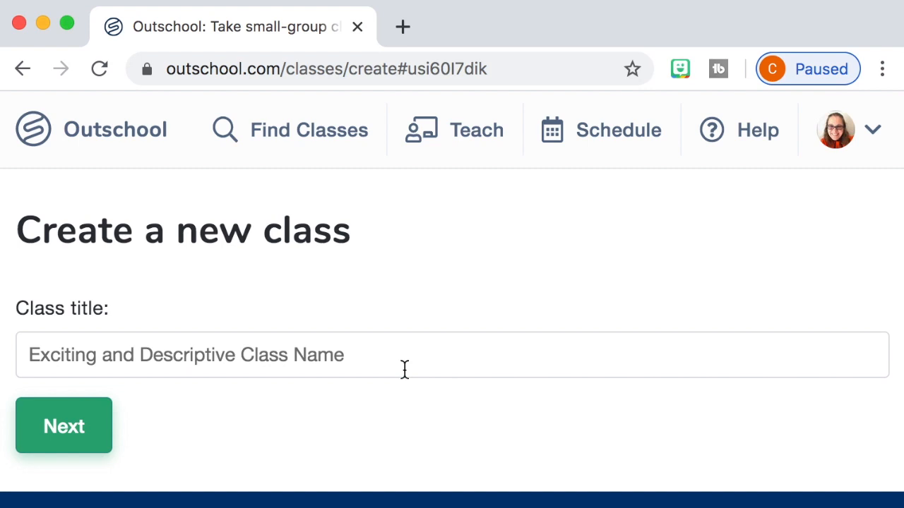
pyautogui.click(405, 369)
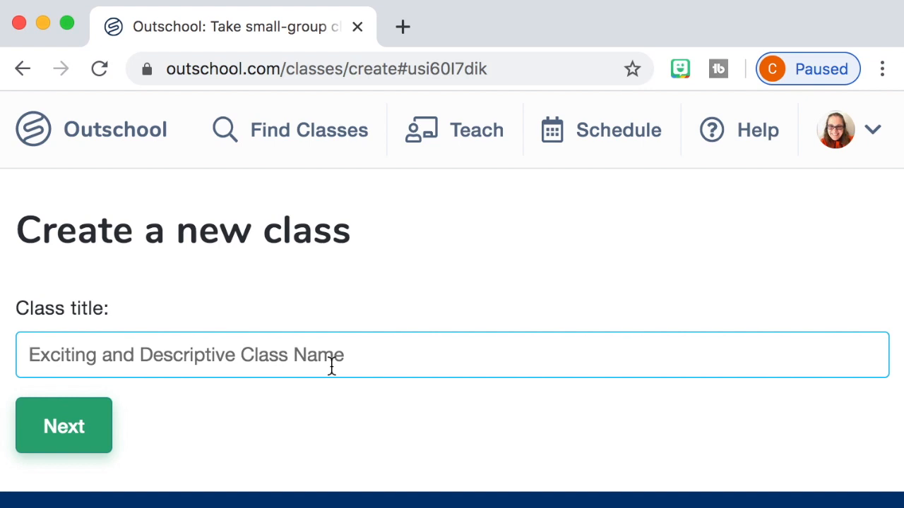
pyautogui.write('Flex Class')
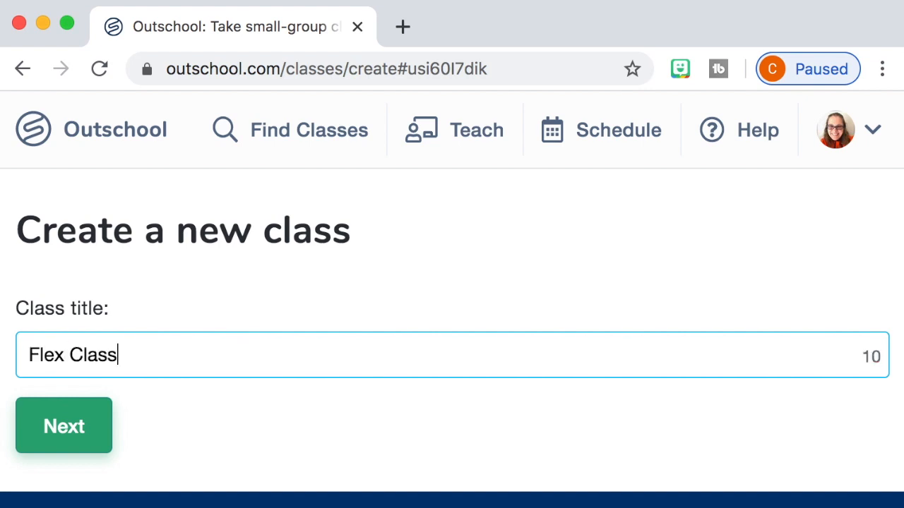
pyautogui.click(56, 436)
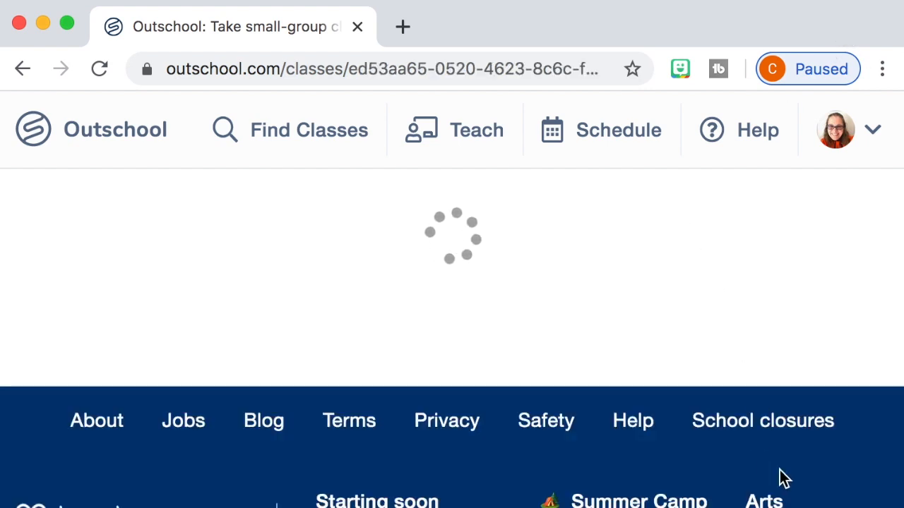
# Select the Multi-Day course type in the Basics section, and change it to Flexible Schedule
pyautogui.scroll(-4, 452, 299)
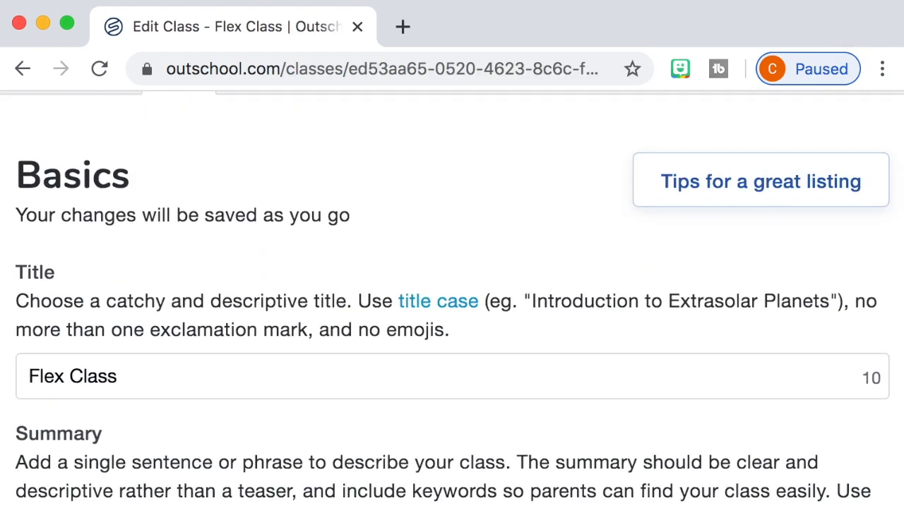
pyautogui.scroll(-4, 641, 485)
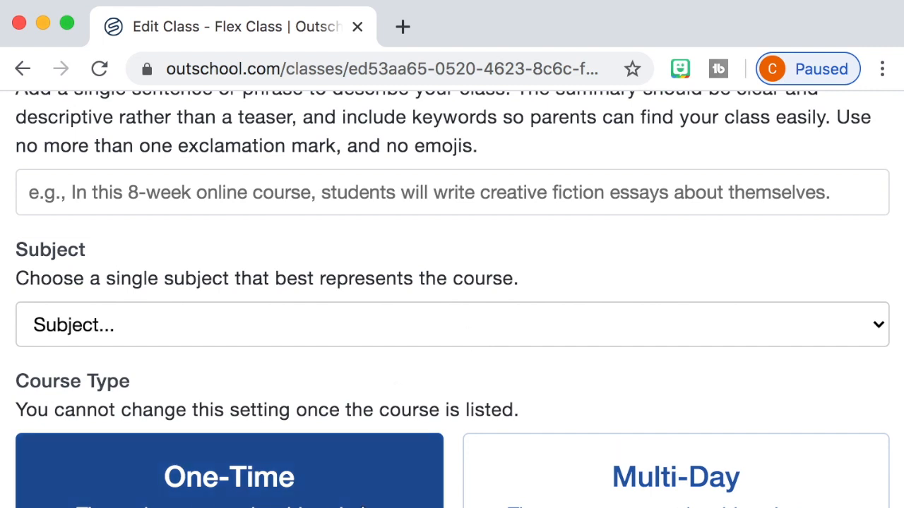
pyautogui.click(699, 477)
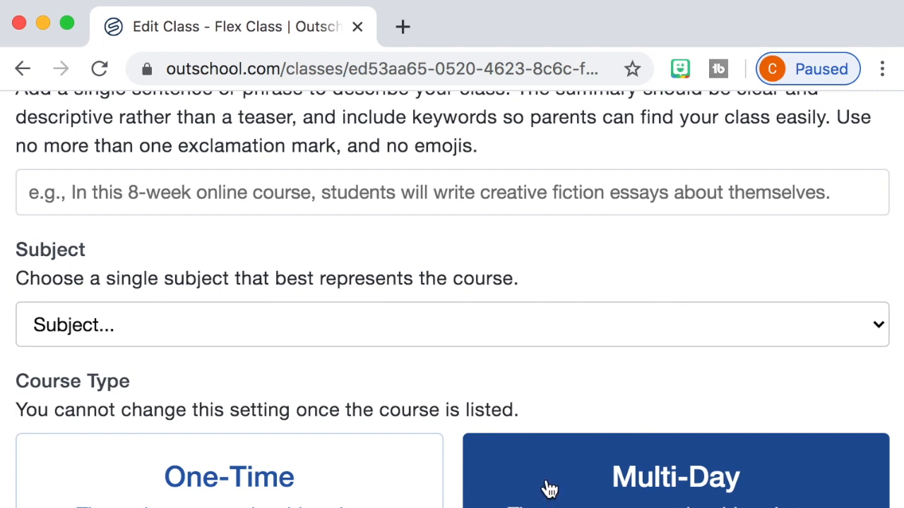
pyautogui.scroll(-3, 544, 487)
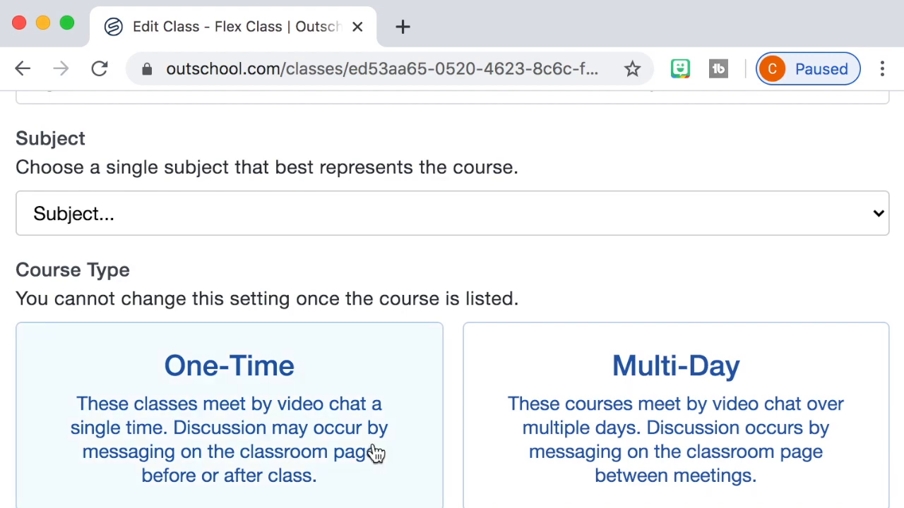
# Read the cover image requirements in the Image and Video section, including wording, size and copyright rules
pyautogui.scroll(-5, 371, 456)
pyautogui.scroll(-7, 452, 297)
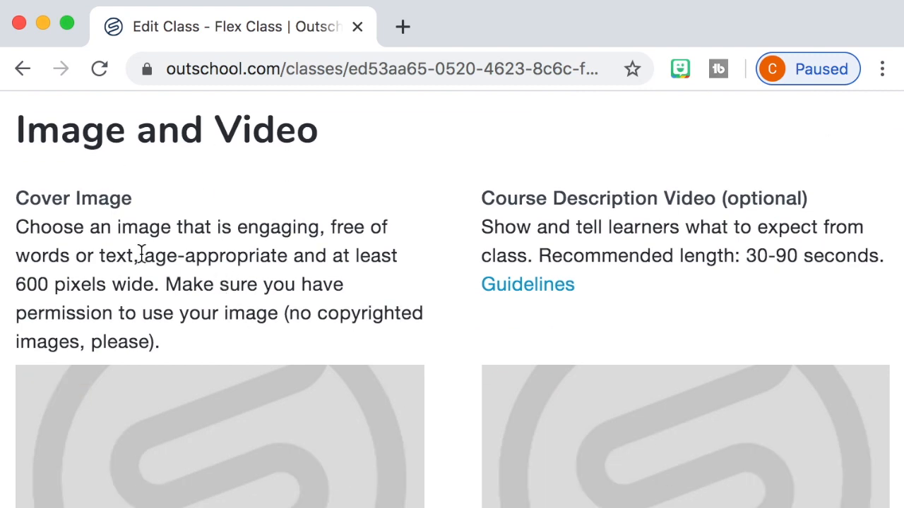
pyautogui.moveTo(319, 225); pyautogui.dragTo(423, 281)
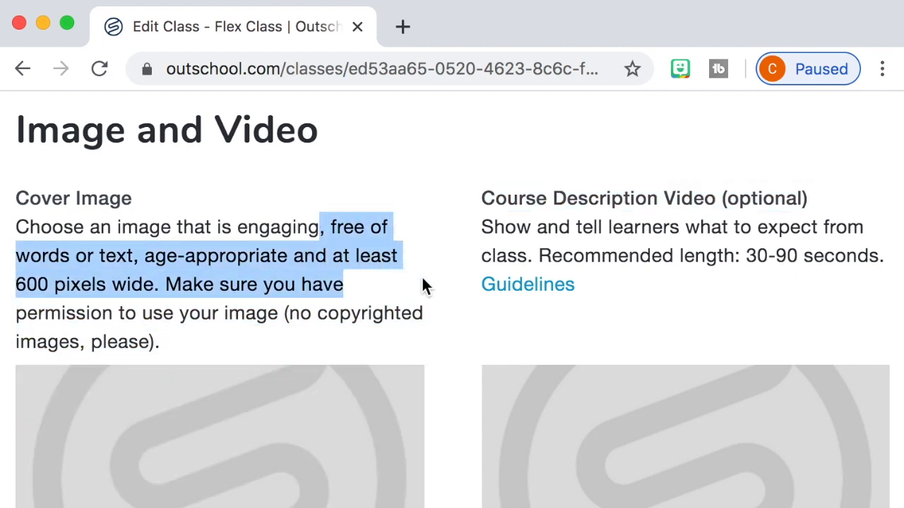
pyautogui.click(422, 277)
pyautogui.moveTo(167, 285); pyautogui.dragTo(222, 301)
pyautogui.click(223, 300)
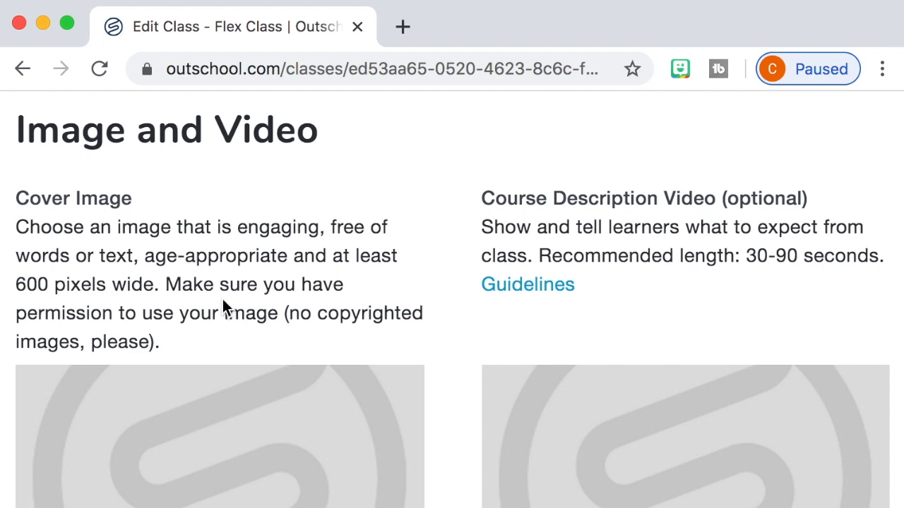
pyautogui.moveTo(318, 312); pyautogui.dragTo(424, 339)
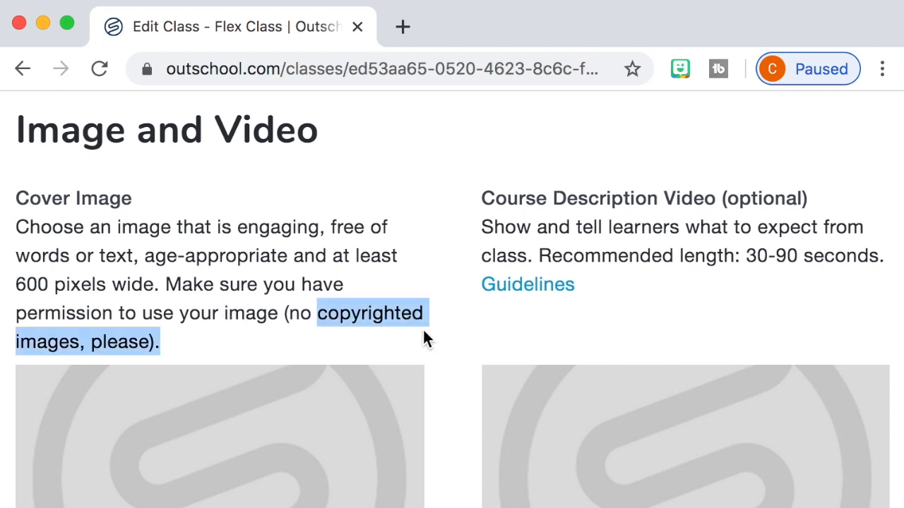
pyautogui.click(423, 339)
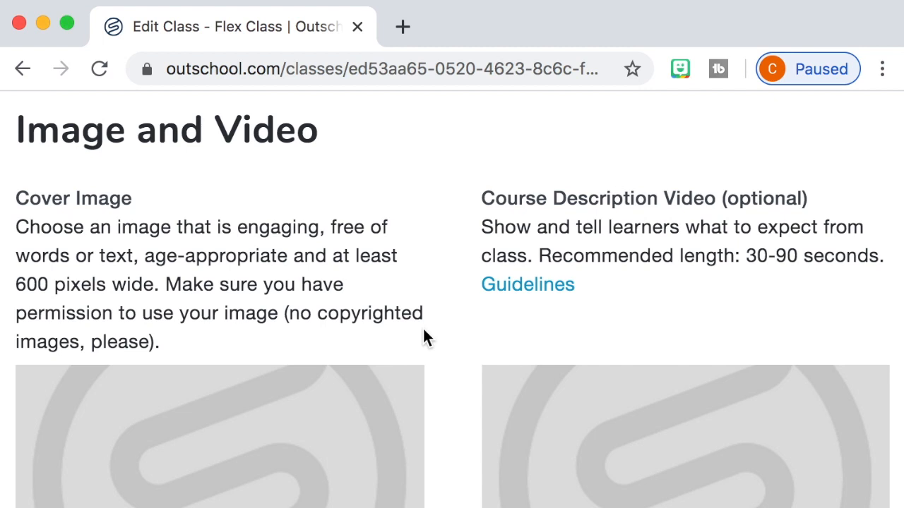
# Review the form's Basics and Course Format sections, and view the available minimum ages for the age group without choosing one
pyautogui.scroll(-10, 423, 330)
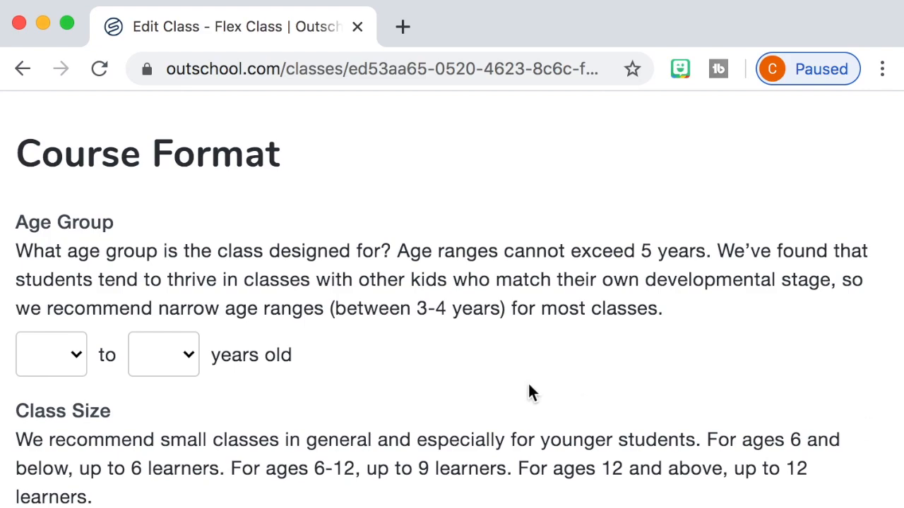
pyautogui.scroll(10, 528, 381)
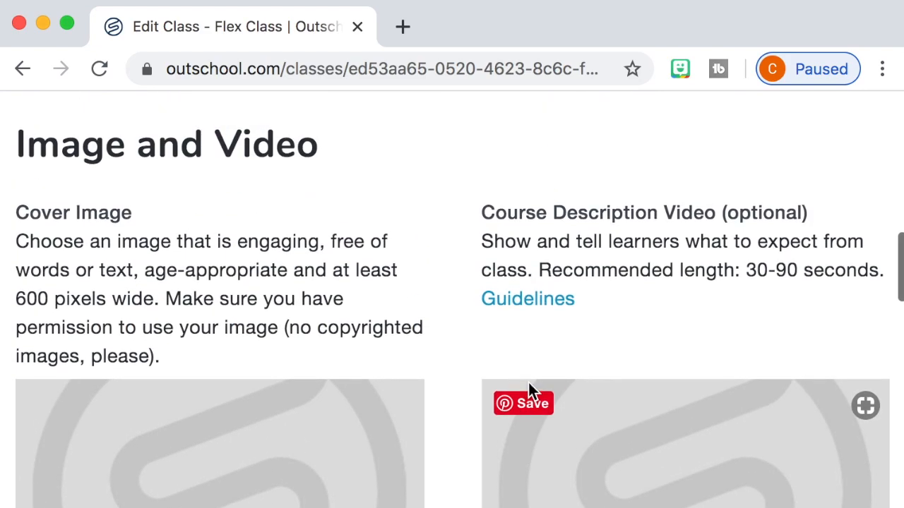
pyautogui.scroll(10, 529, 385)
pyautogui.scroll(2, 509, 384)
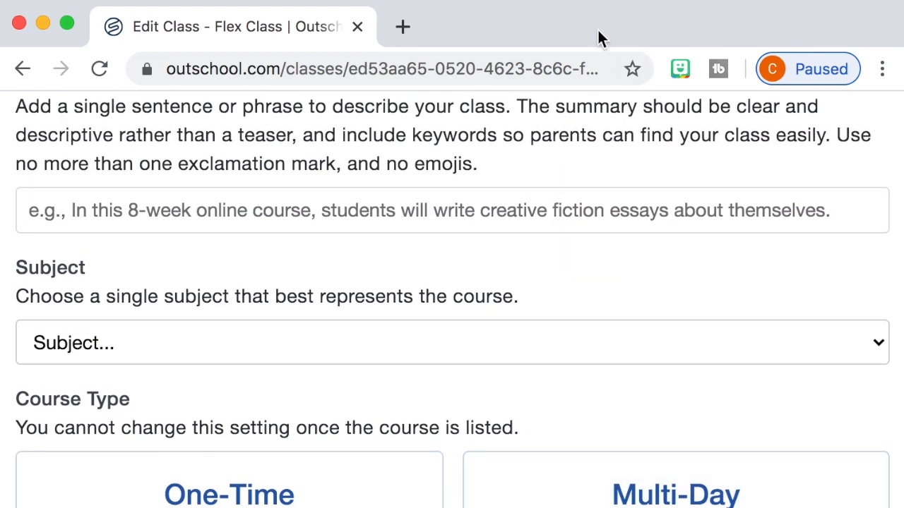
pyautogui.scroll(-3, 586, 138)
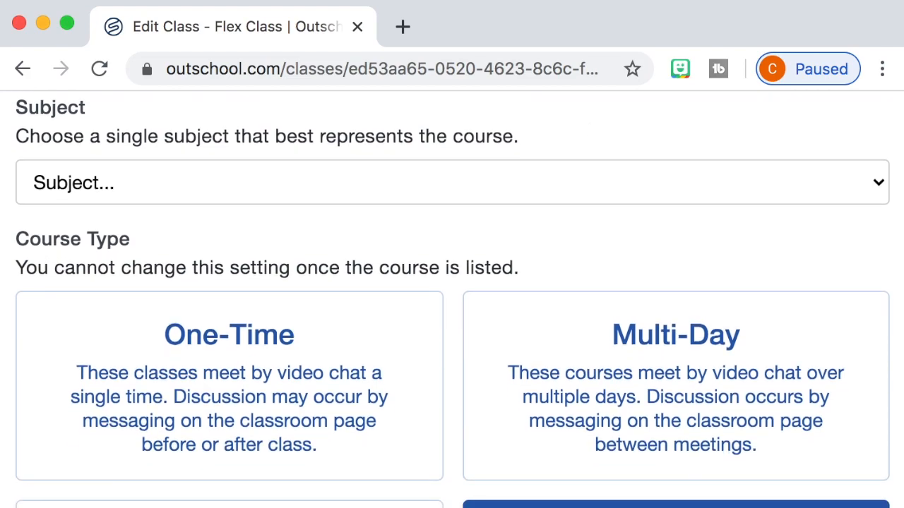
pyautogui.scroll(-15, 452, 300)
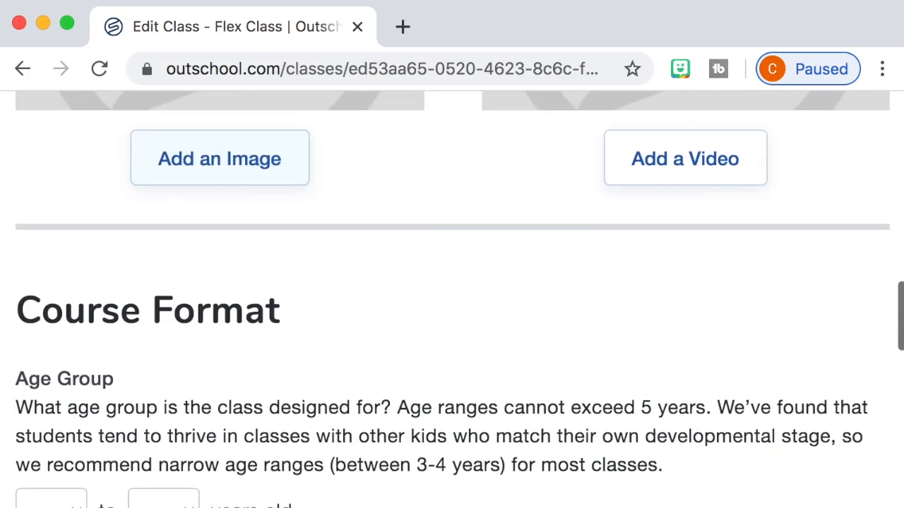
pyautogui.scroll(-2, 255, 432)
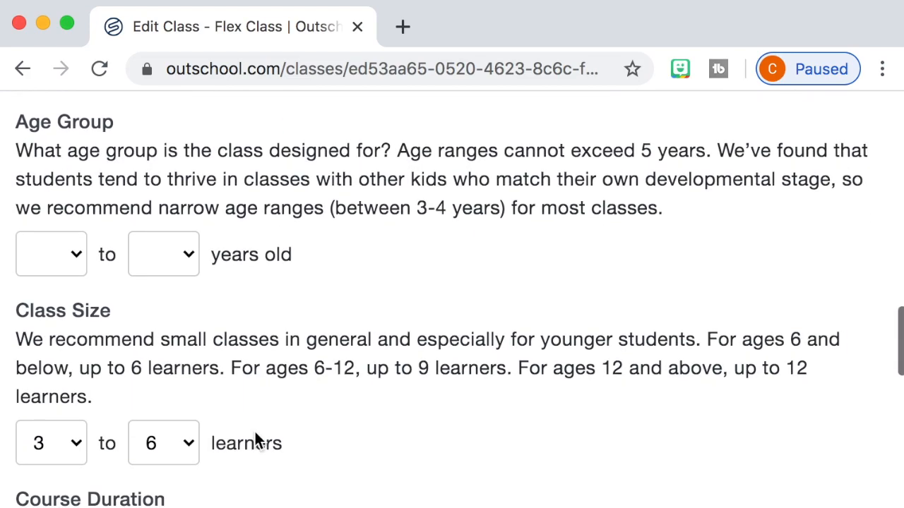
pyautogui.click(44, 274)
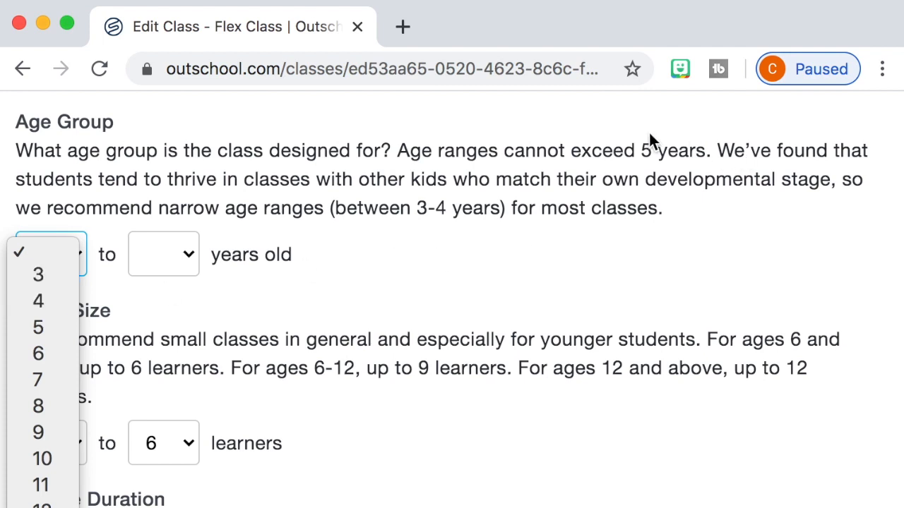
pyautogui.click(629, 228)
# Set the minimum class size to 1 learner
pyautogui.scroll(-1, 125, 431)
pyautogui.click(76, 393)
pyautogui.click(66, 333)
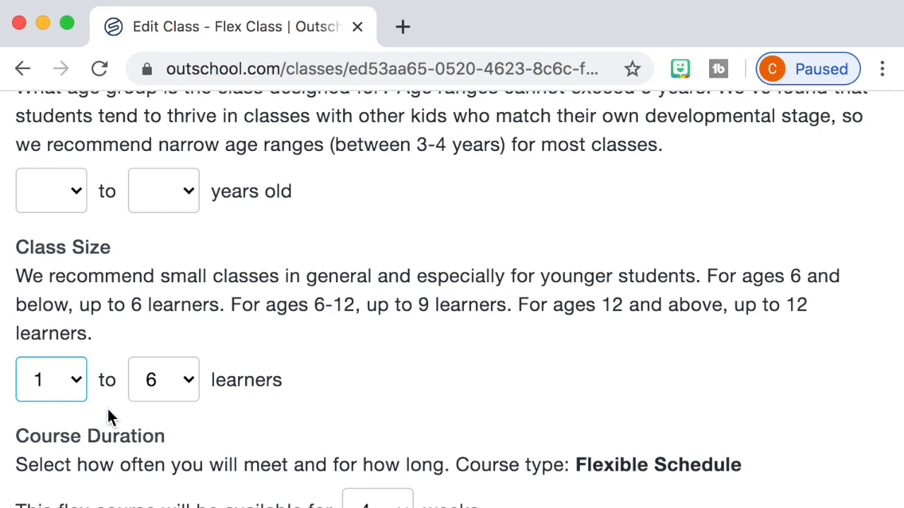
# Change the course type to One-Time, and keep 1 live meeting per week in Course Duration
pyautogui.scroll(-2, 146, 465)
pyautogui.scroll(15, 382, 451)
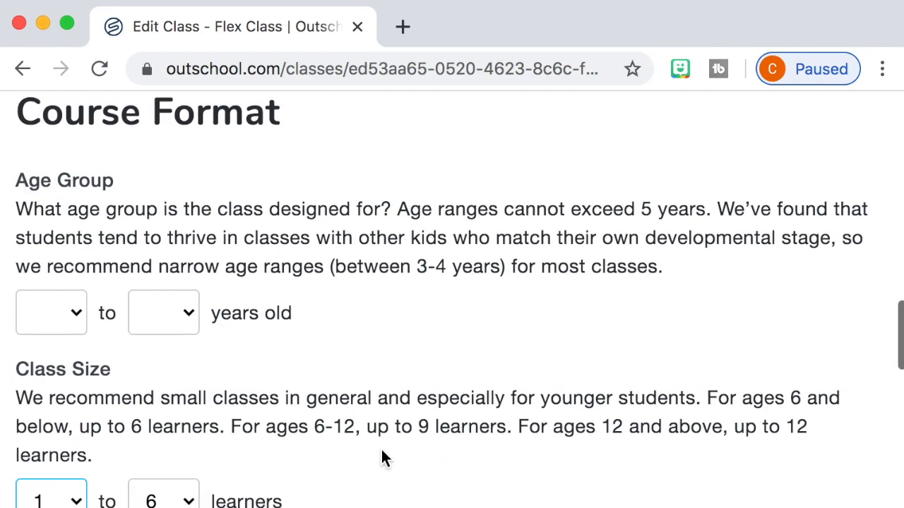
pyautogui.scroll(5, 385, 459)
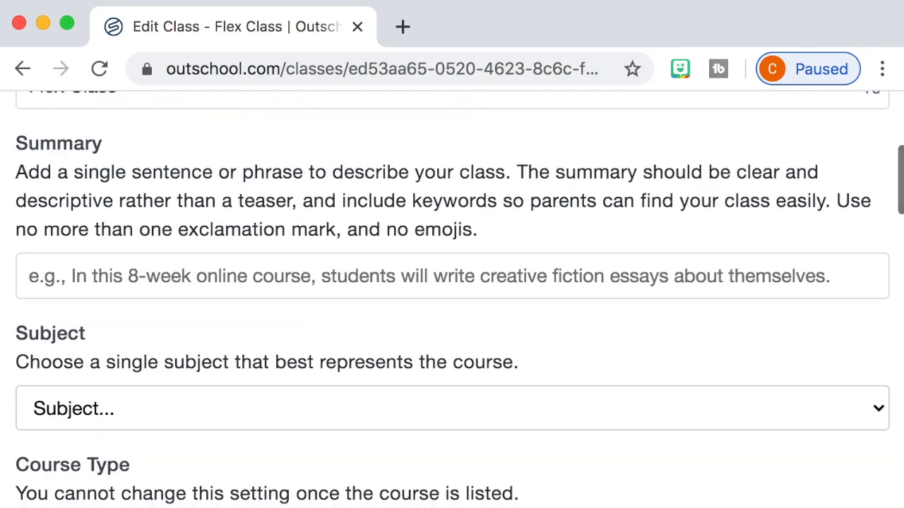
pyautogui.scroll(-10, 384, 459)
pyautogui.scroll(-15, 452, 304)
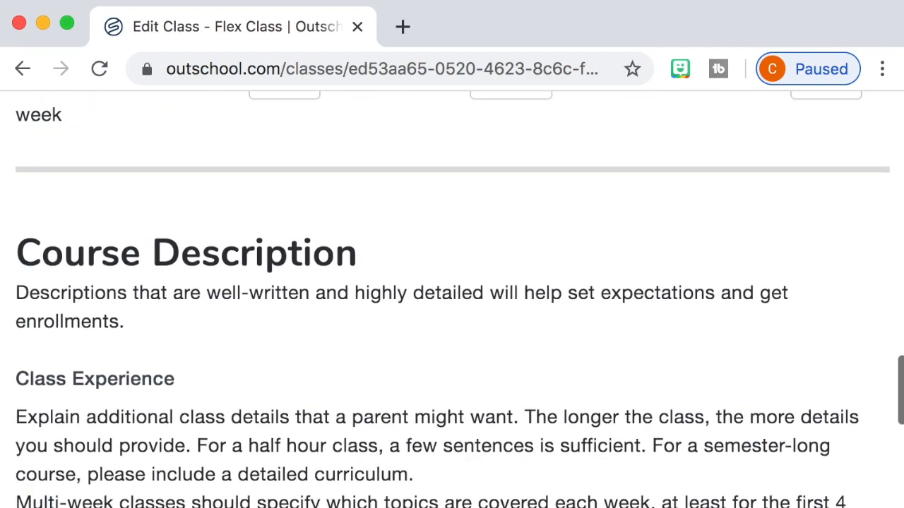
pyautogui.scroll(5, 452, 304)
pyautogui.scroll(-3, 452, 282)
pyautogui.scroll(4, 452, 283)
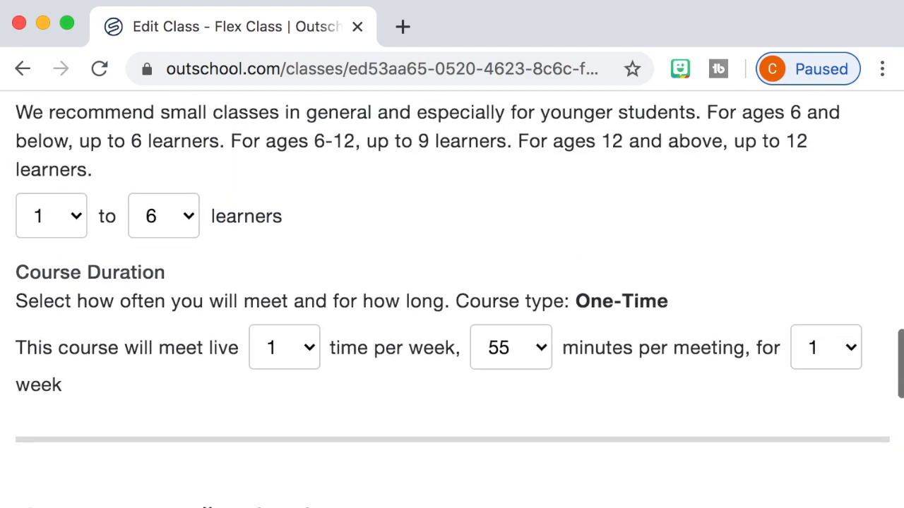
pyautogui.click(283, 348)
pyautogui.click(274, 354)
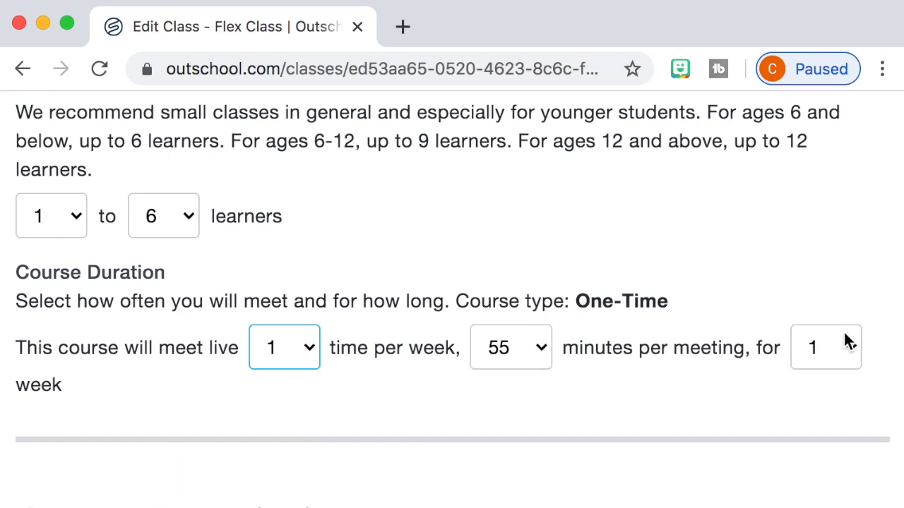
# Read the list of topics to include in the Class Experience part of the Course Description section
pyautogui.scroll(-10, 393, 414)
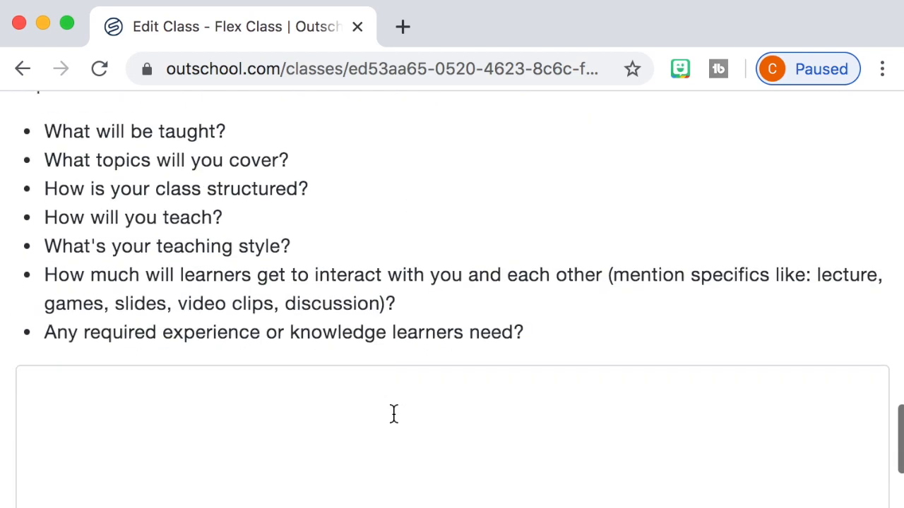
pyautogui.scroll(1, 353, 374)
pyautogui.click(152, 504)
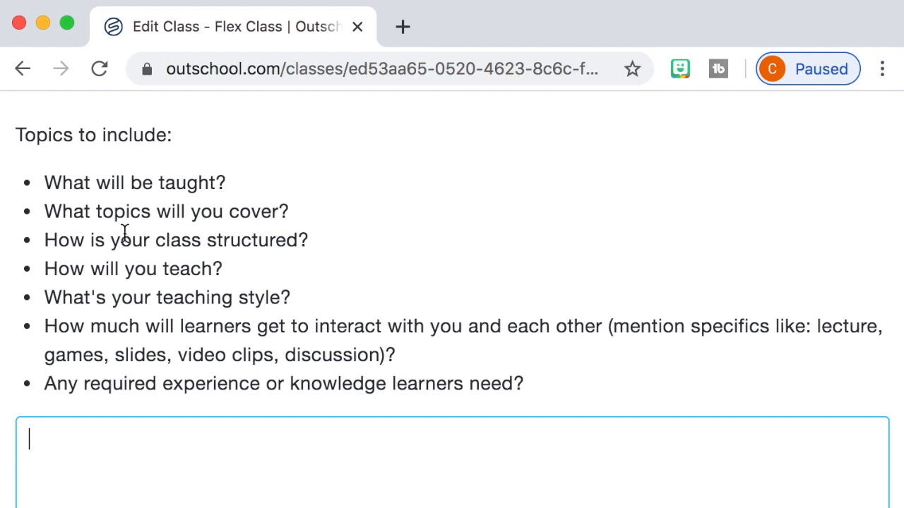
pyautogui.moveTo(63, 212); pyautogui.dragTo(435, 353)
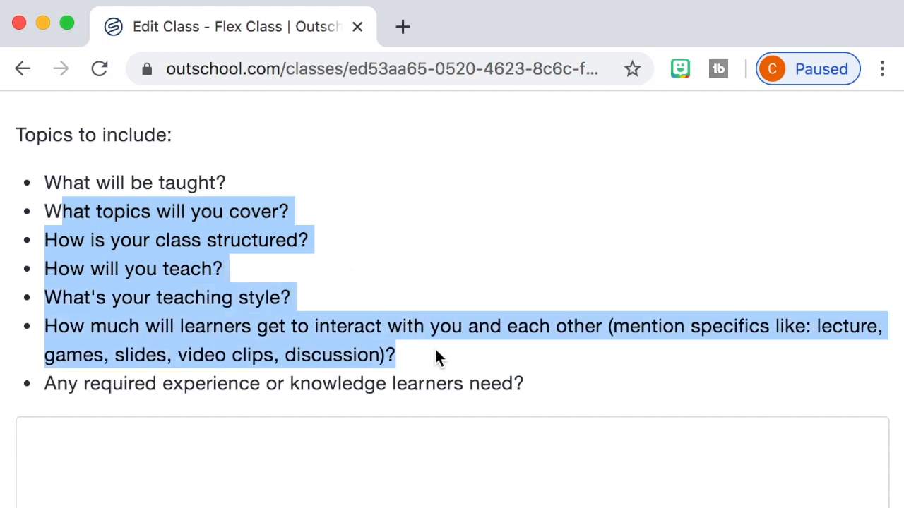
pyautogui.moveTo(490, 357); pyautogui.dragTo(540, 377)
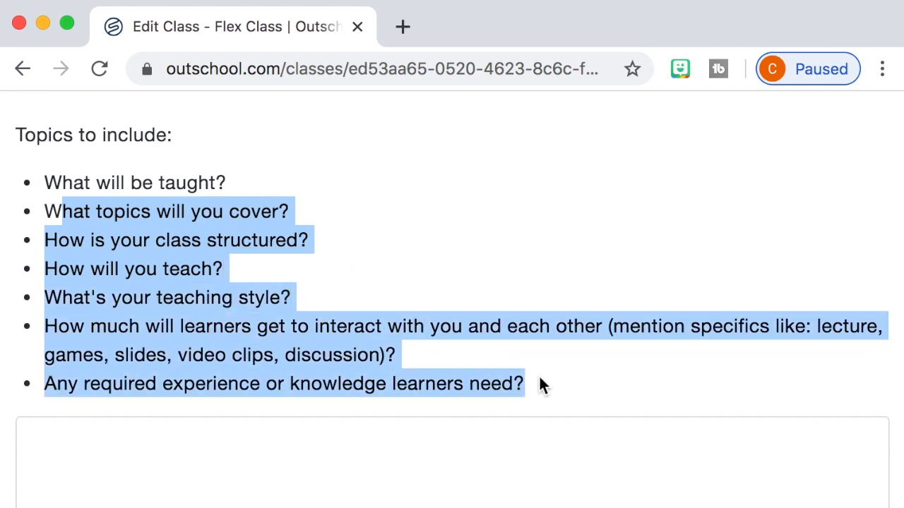
pyautogui.click(530, 371)
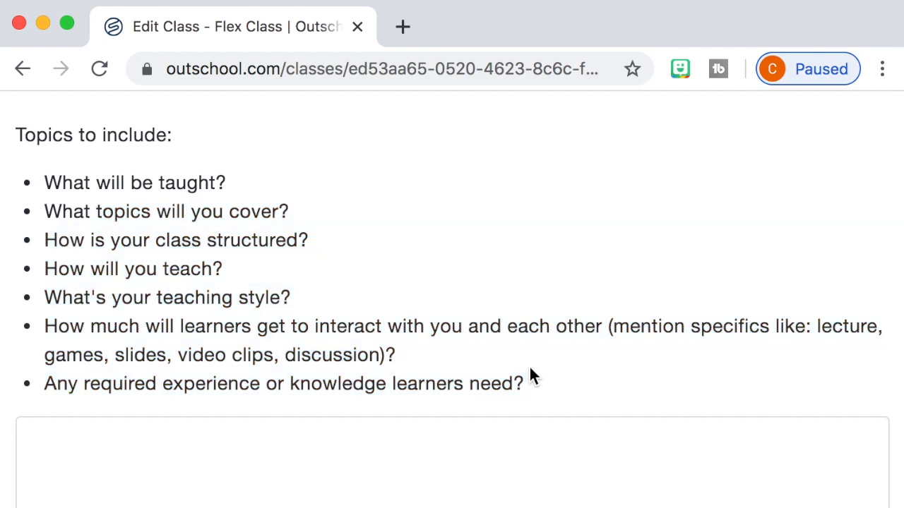
pyautogui.moveTo(544, 378); pyautogui.dragTo(12, 214)
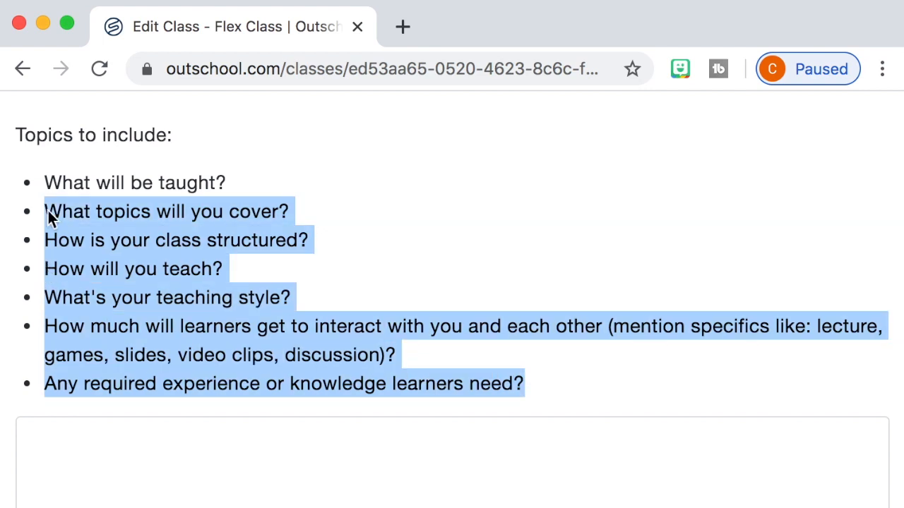
pyautogui.click(123, 212)
pyautogui.moveTo(62, 182); pyautogui.dragTo(39, 186)
pyautogui.click(539, 387)
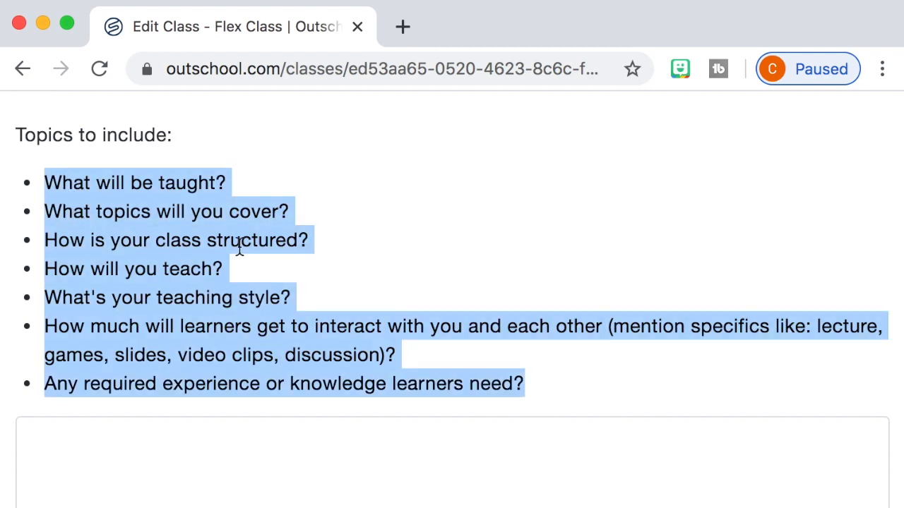
pyautogui.click(485, 231)
pyautogui.click(79, 456)
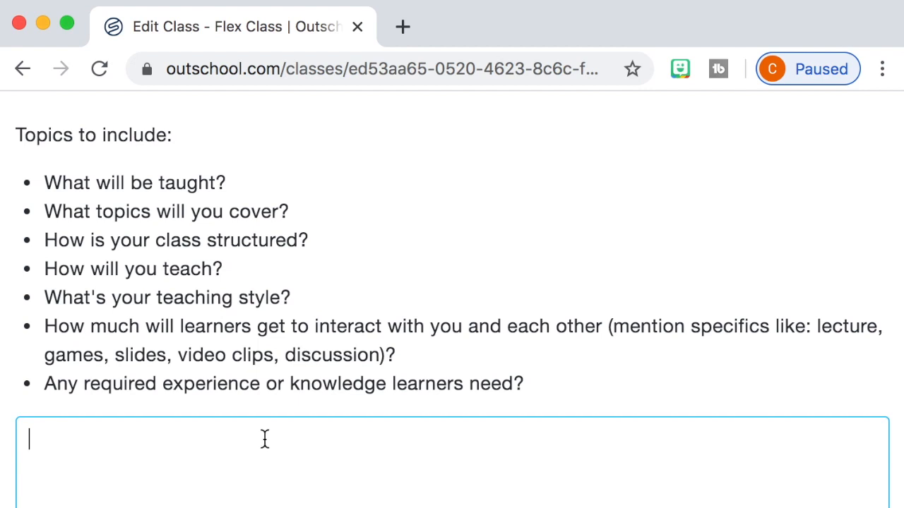
# Enter "Students will learn" as the start of the optional Learning Goals text
pyautogui.scroll(-5, 308, 485)
pyautogui.scroll(-3, 311, 492)
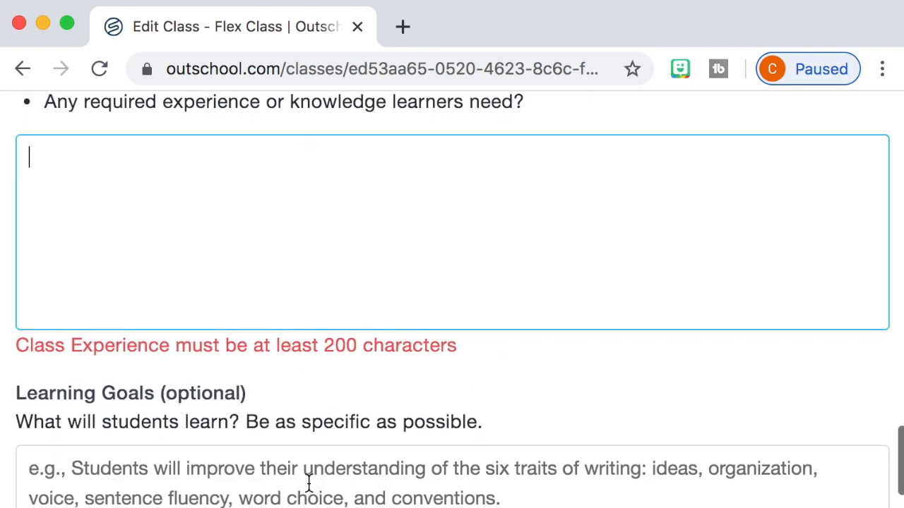
pyautogui.scroll(-7, 309, 484)
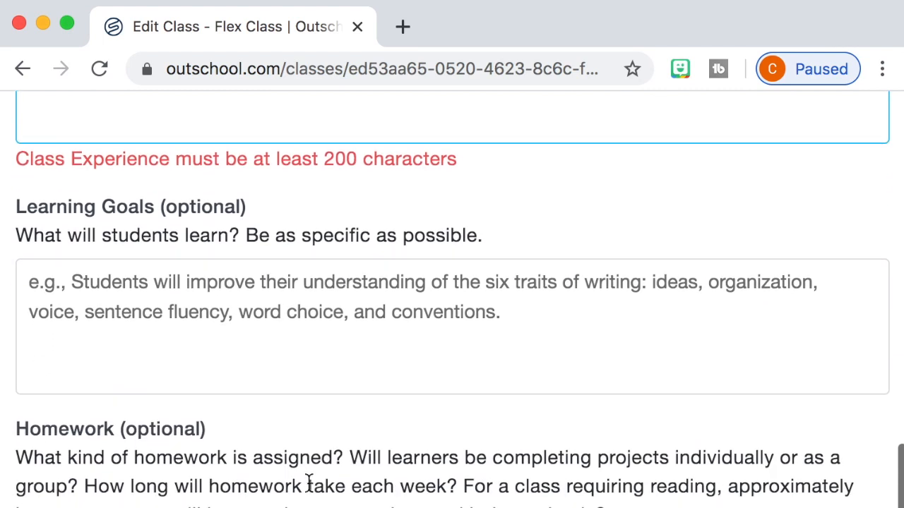
pyautogui.scroll(-2, 309, 485)
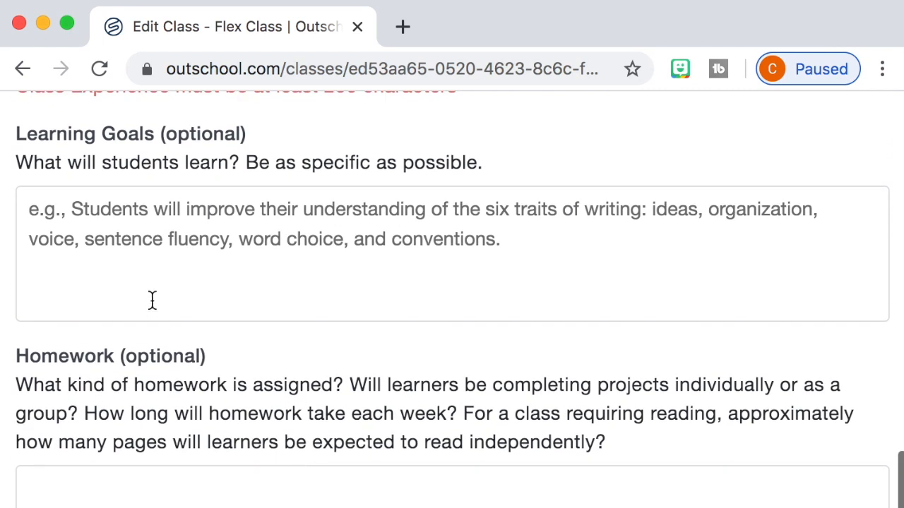
pyautogui.click(125, 244)
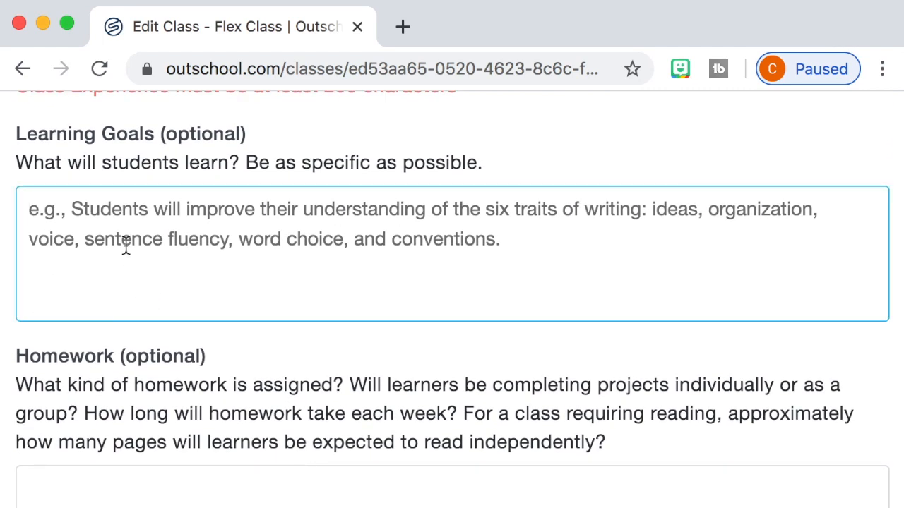
pyautogui.write('S')
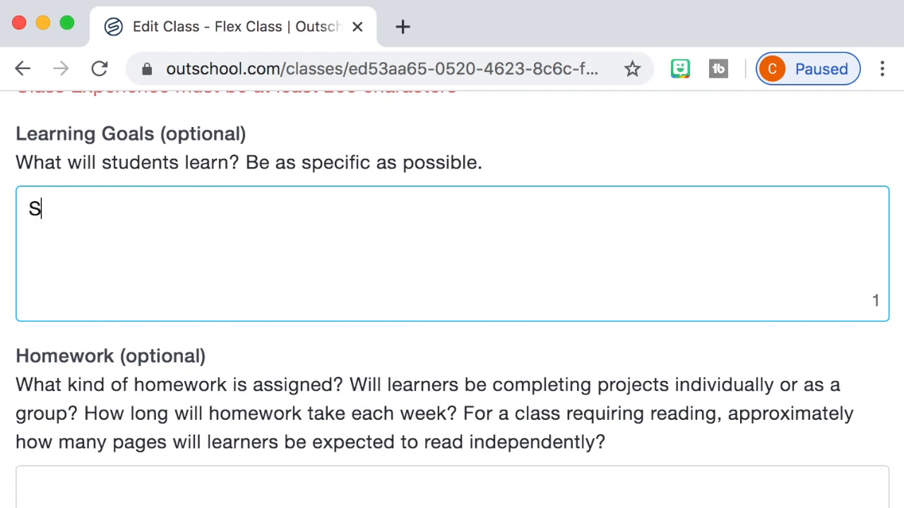
pyautogui.write('tudents will learn')
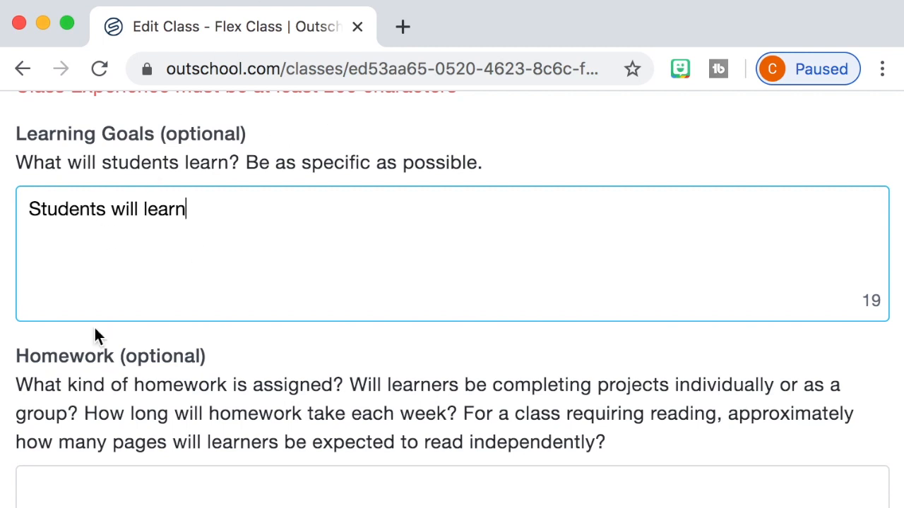
# Review the optional Homework and Assessment fields, and view the classes offered as Next Class without choosing one
pyautogui.scroll(-3, 79, 348)
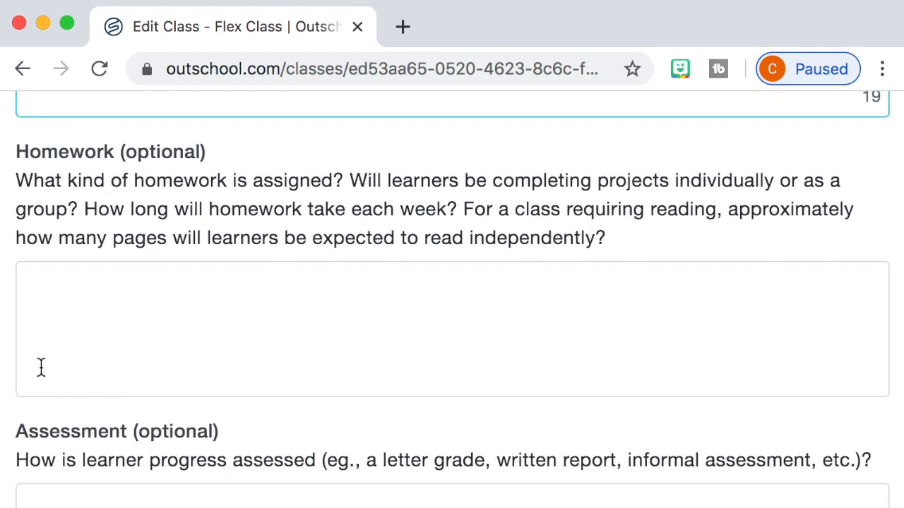
pyautogui.click(41, 366)
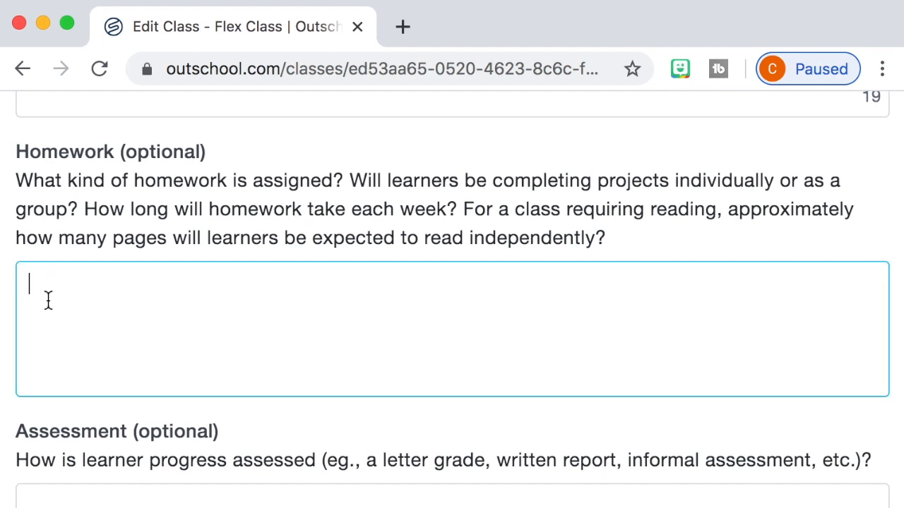
pyautogui.scroll(-1, 141, 402)
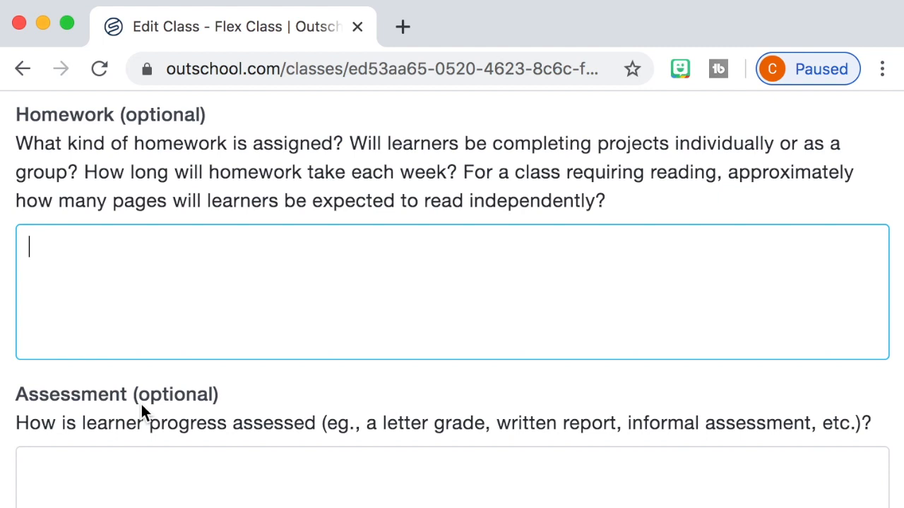
pyautogui.press('Tab')
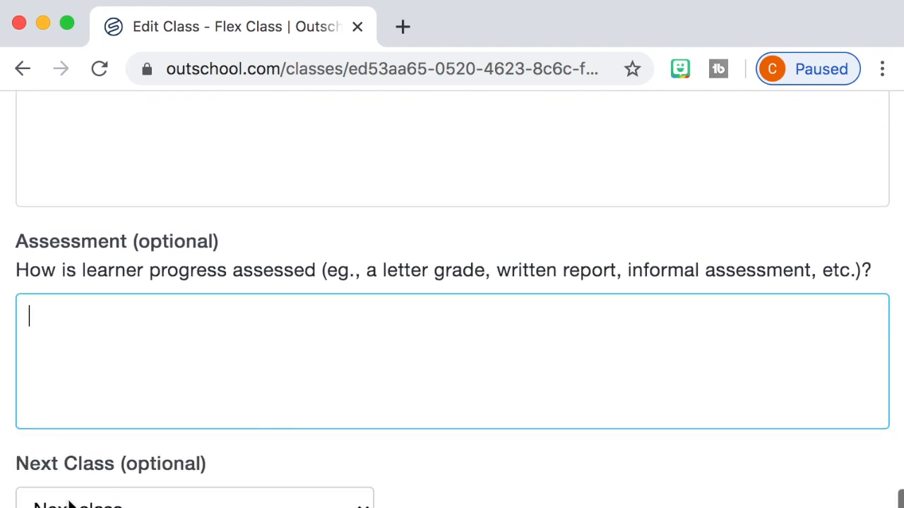
pyautogui.scroll(-1, 71, 498)
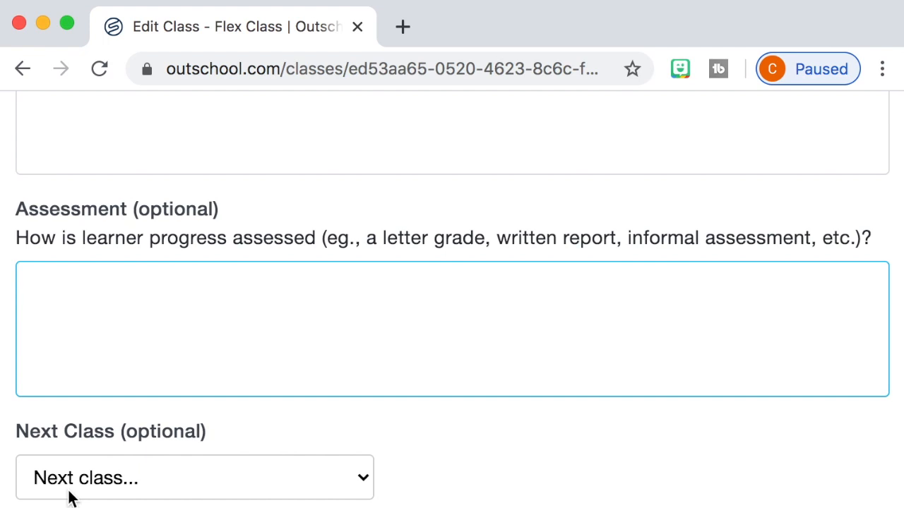
pyautogui.click(61, 473)
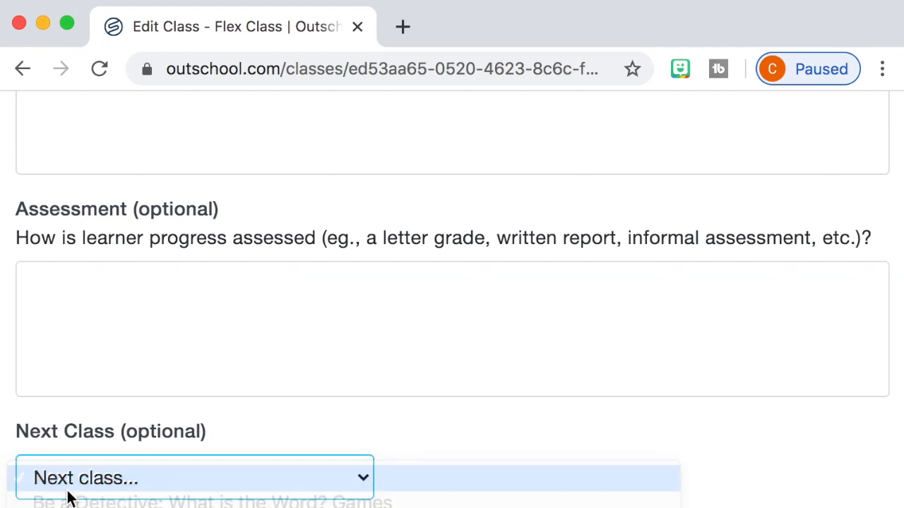
pyautogui.click(97, 478)
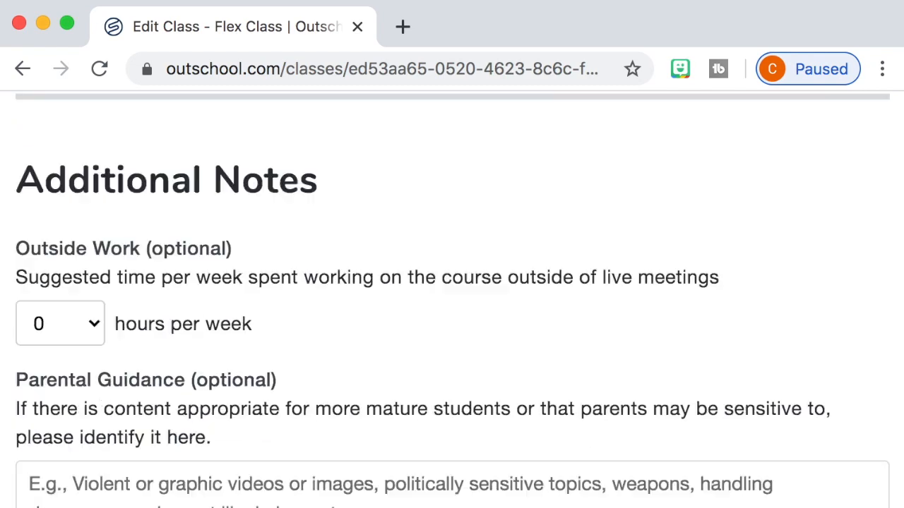
# Review the rest of the form, from Parental Guidance and Teacher Expertise through Materials, For Enrolled Learners, Pricing and Refund Policy
pyautogui.scroll(-3, 464, 439)
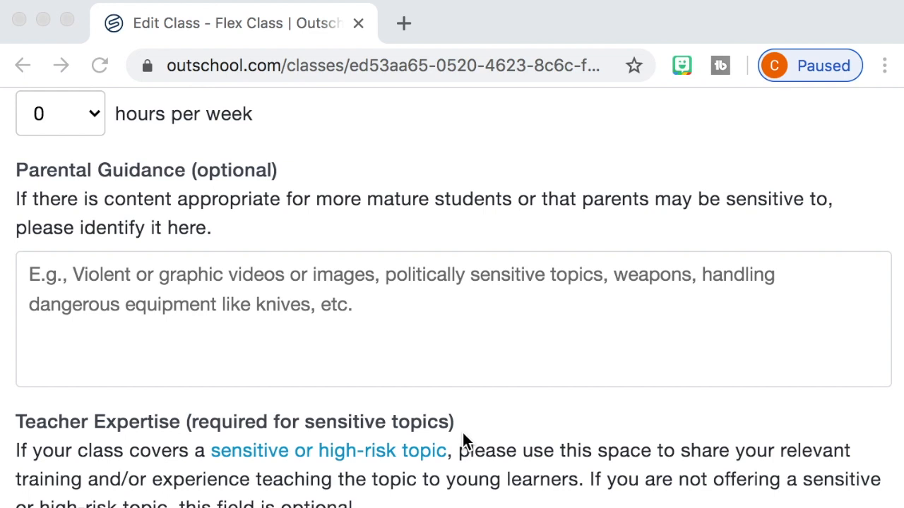
pyautogui.scroll(-3, 464, 435)
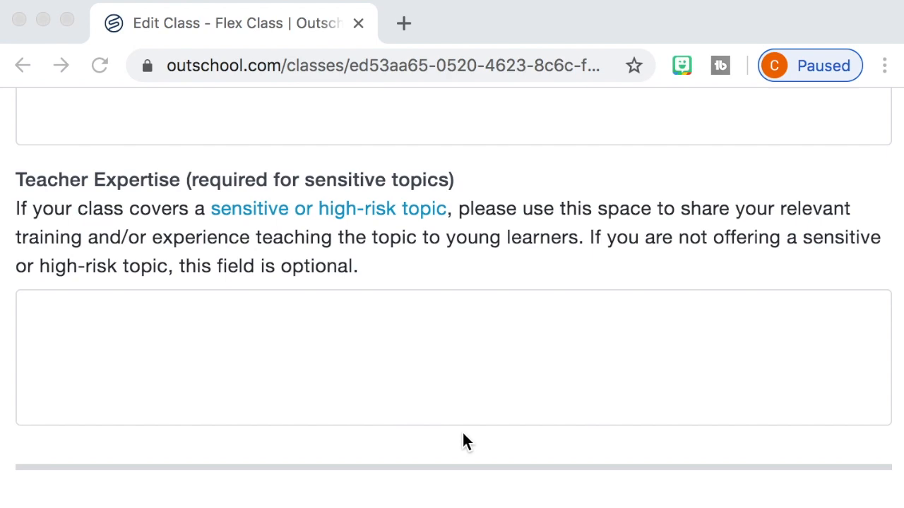
pyautogui.click(389, 364)
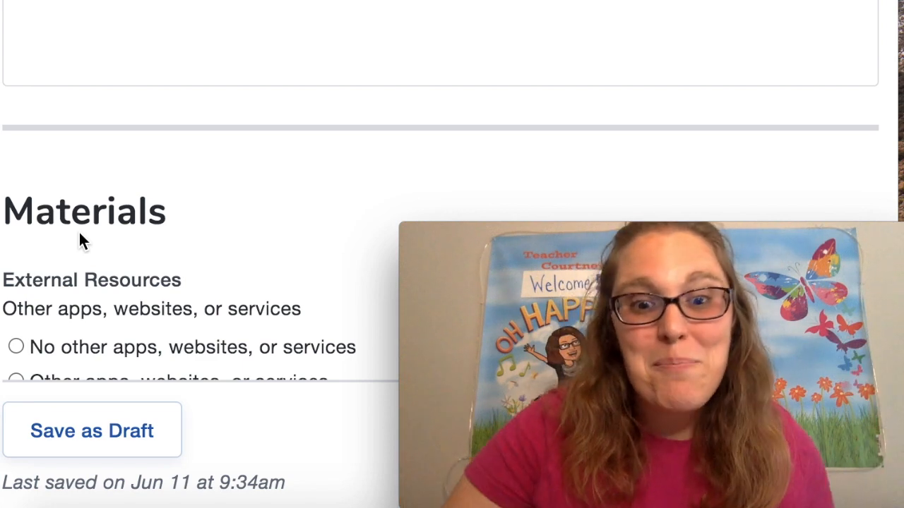
pyautogui.scroll(-6, 80, 235)
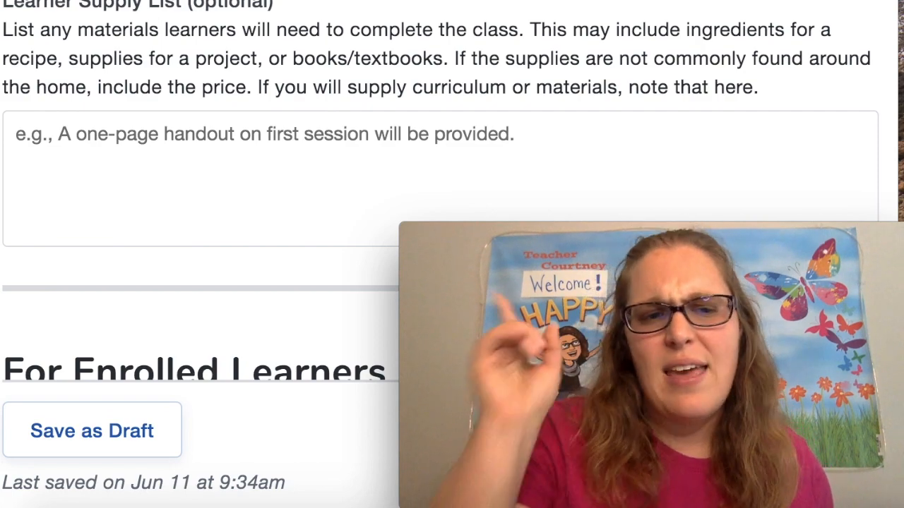
pyautogui.scroll(-4, 121, 92)
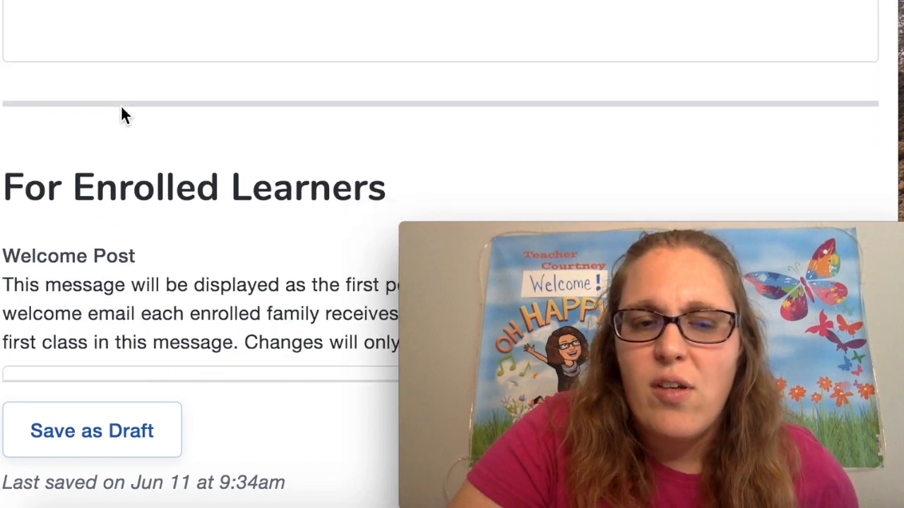
pyautogui.scroll(-6, 122, 109)
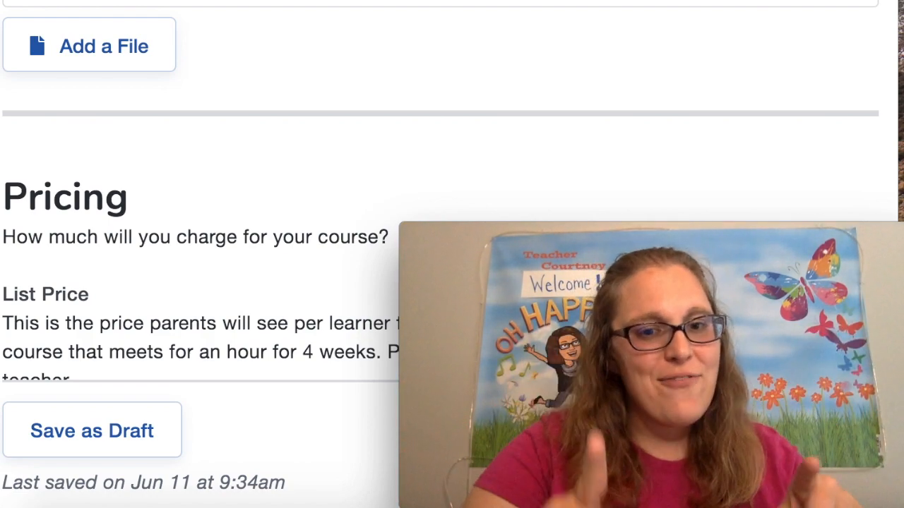
pyautogui.scroll(-3, 424, 212)
pyautogui.scroll(-6, 452, 254)
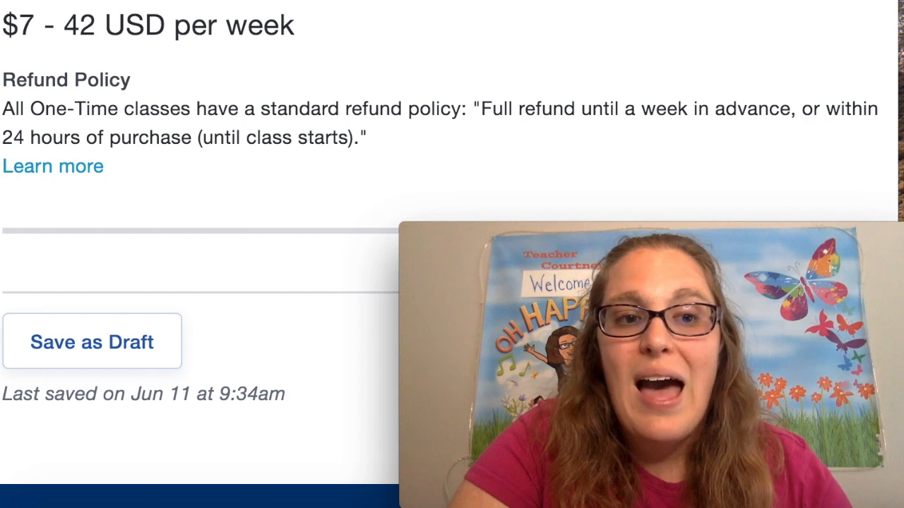
pyautogui.scroll(1, 452, 233)
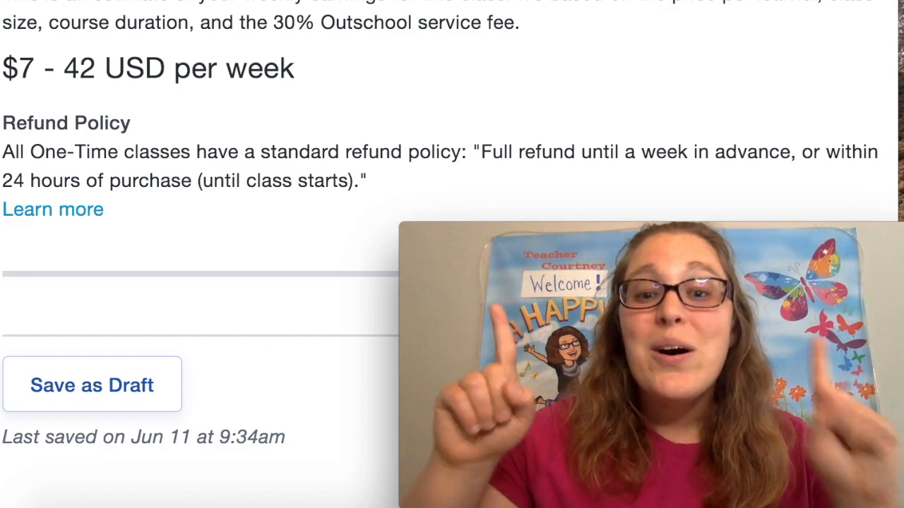
pyautogui.scroll(-6, 585, 64)
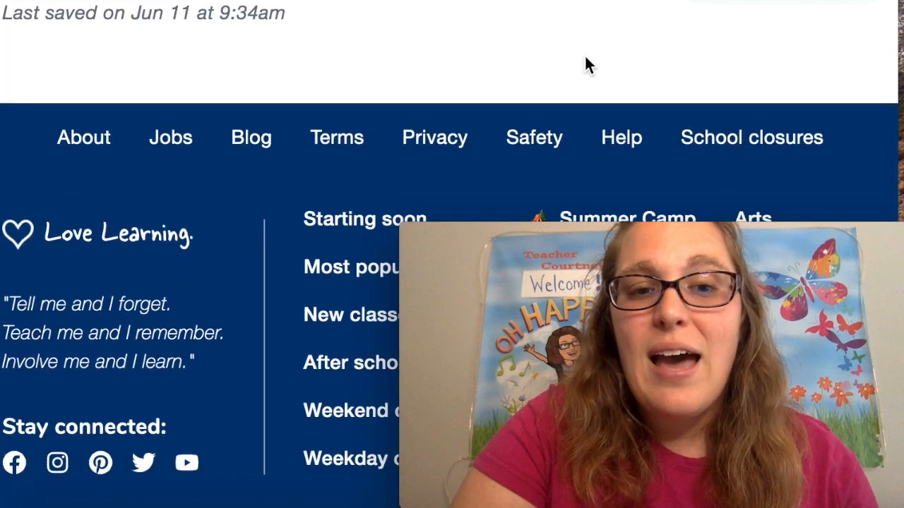
# Examine the Save as Draft and Request Listing options at the end of the class form, then return to its start
pyautogui.scroll(2, 712, 59)
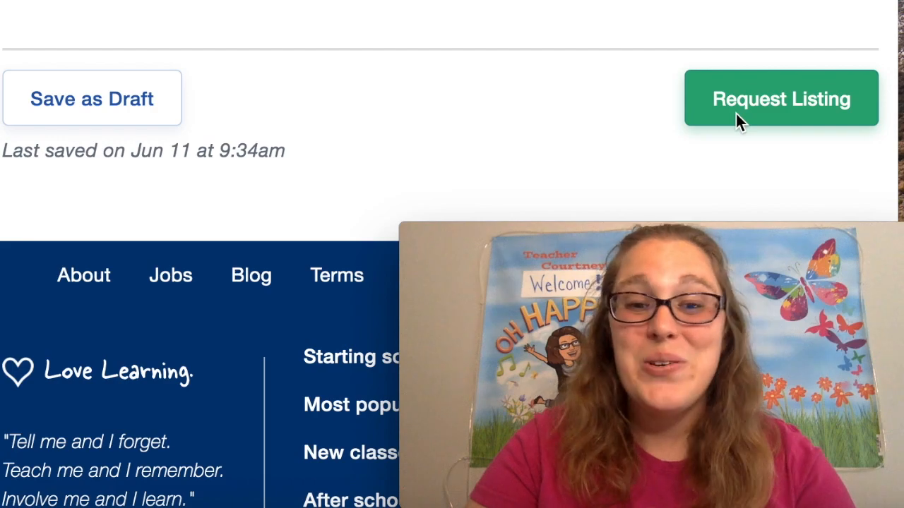
pyautogui.scroll(8, 685, 54)
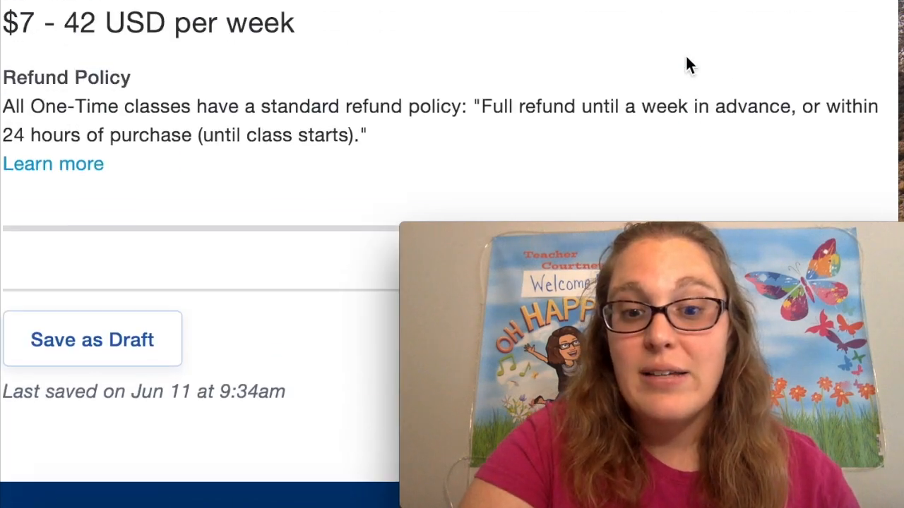
pyautogui.scroll(-20, 685, 56)
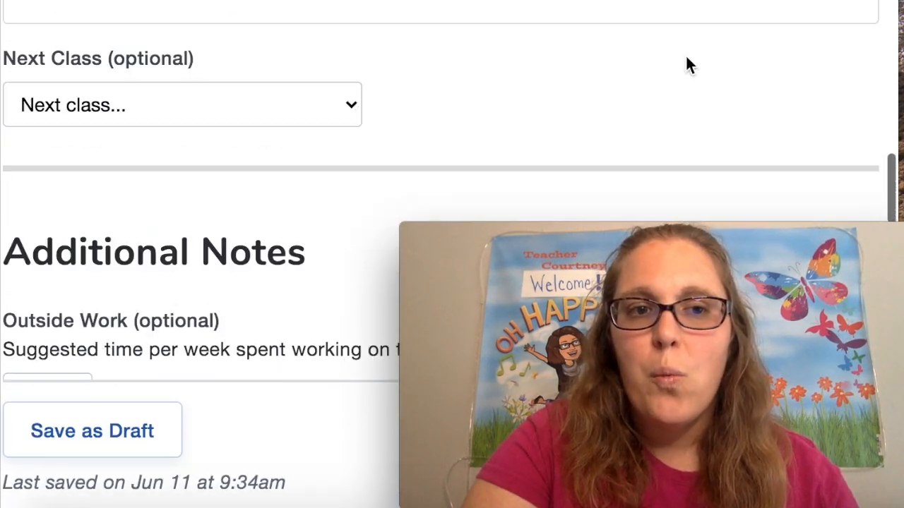
pyautogui.scroll(20, 685, 55)
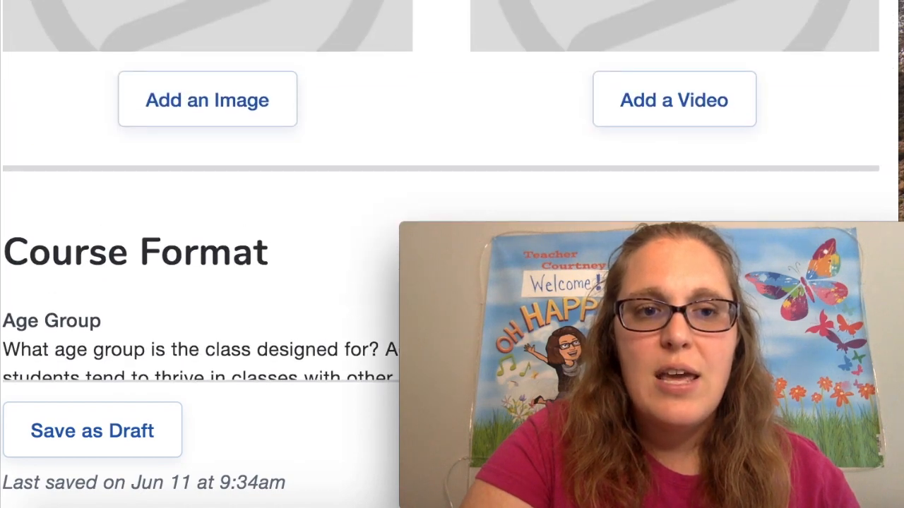
pyautogui.scroll(3, 452, 141)
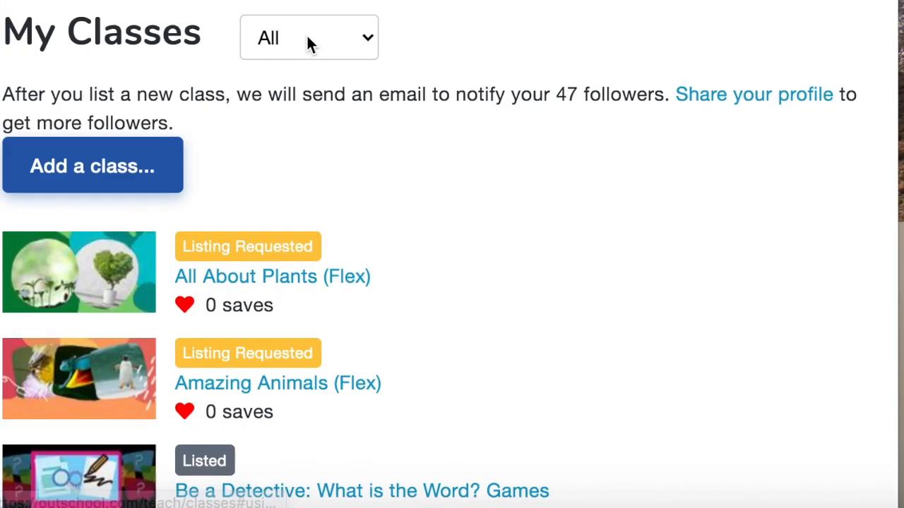
# View the upcoming and past sections of the listed class "Be a Detective: What is the Word? Games", and return to My Classes
pyautogui.scroll(-6, 307, 40)
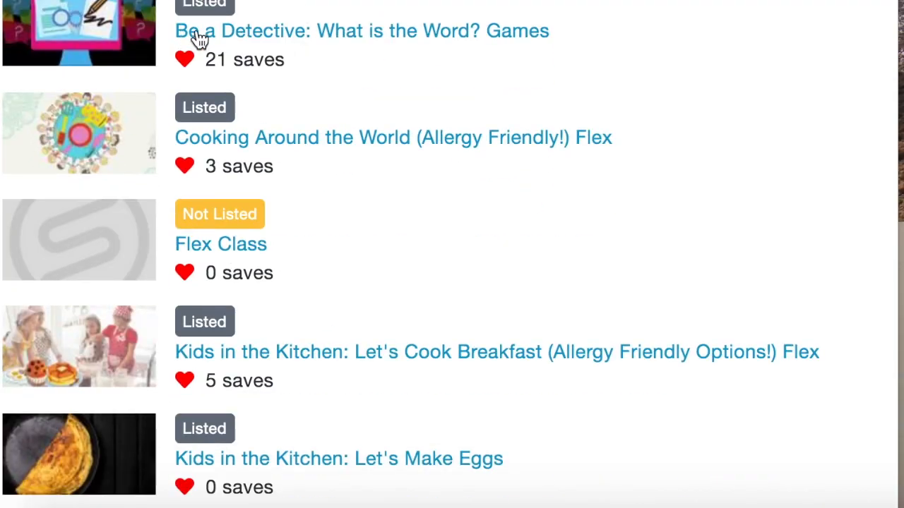
pyautogui.scroll(-10, 258, 64)
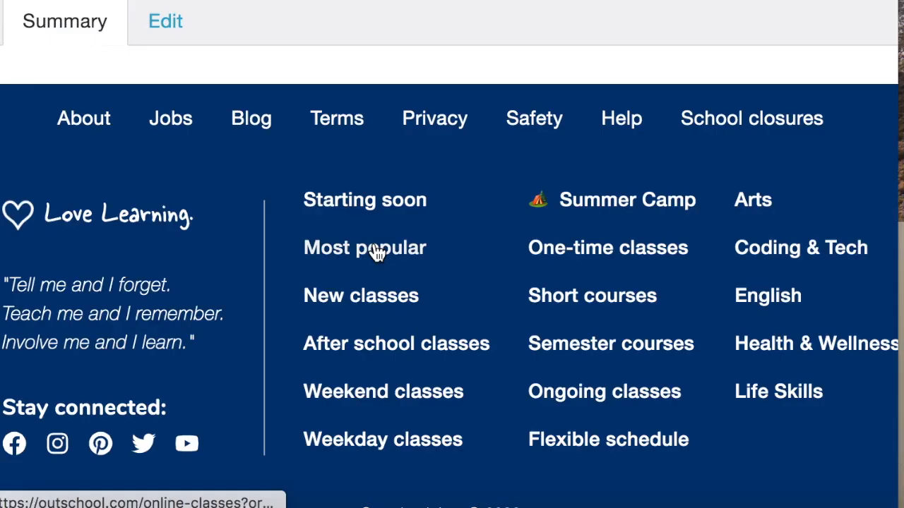
pyautogui.scroll(-6, 132, 71)
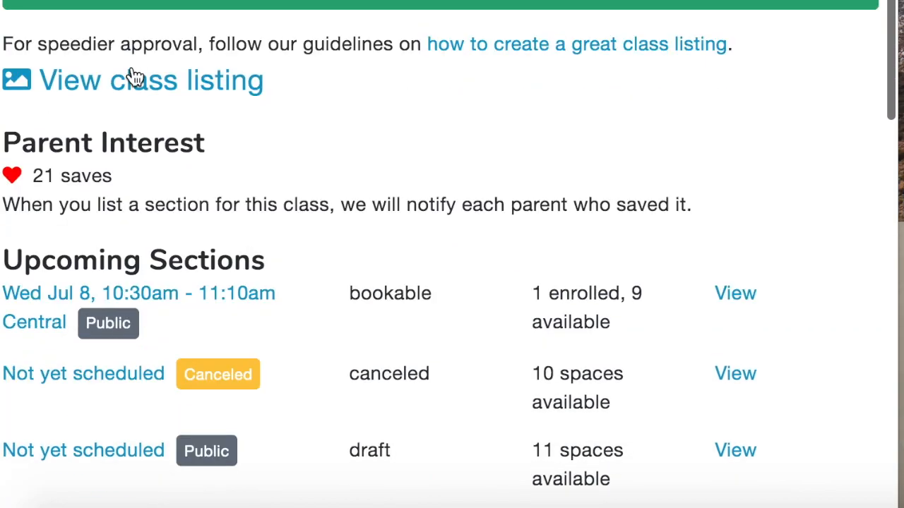
pyautogui.scroll(-1, 132, 67)
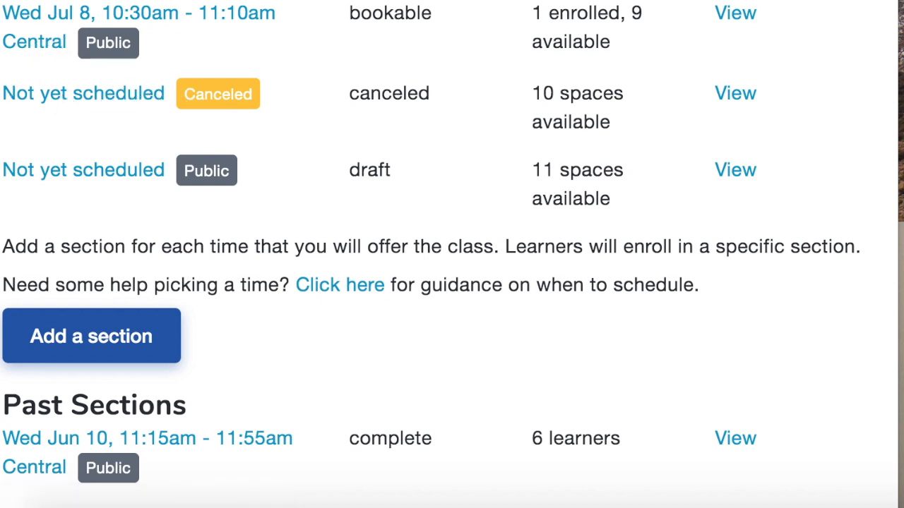
pyautogui.rightClick(6, 1)
pyautogui.click(71, 2)
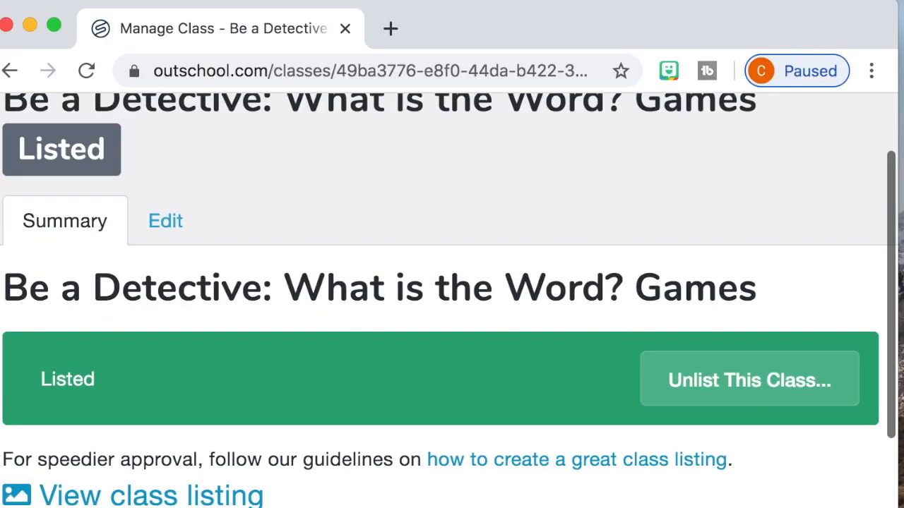
# Schedule the class's public draft section for 06/25/2020 from 11:00 am to 11:40 am, and save the meeting time
pyautogui.scroll(-10, 452, 297)
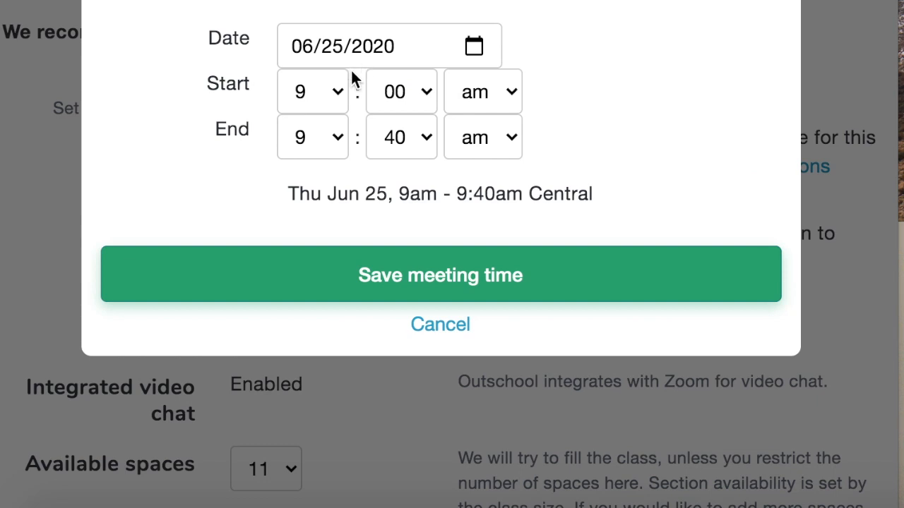
pyautogui.click(323, 104)
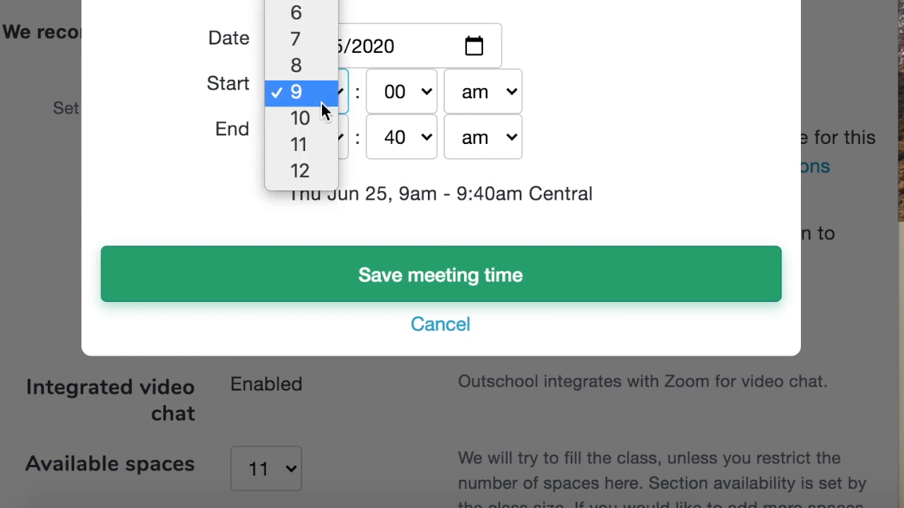
pyautogui.click(322, 146)
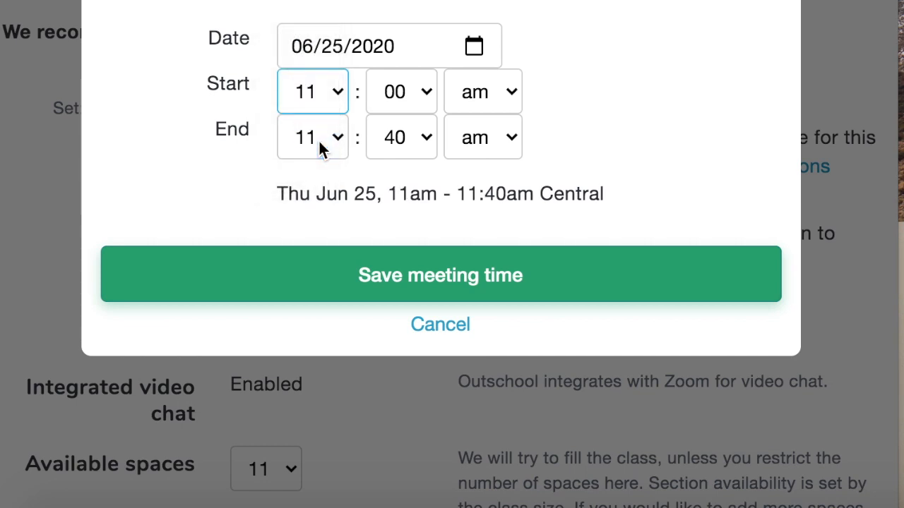
pyautogui.click(317, 96)
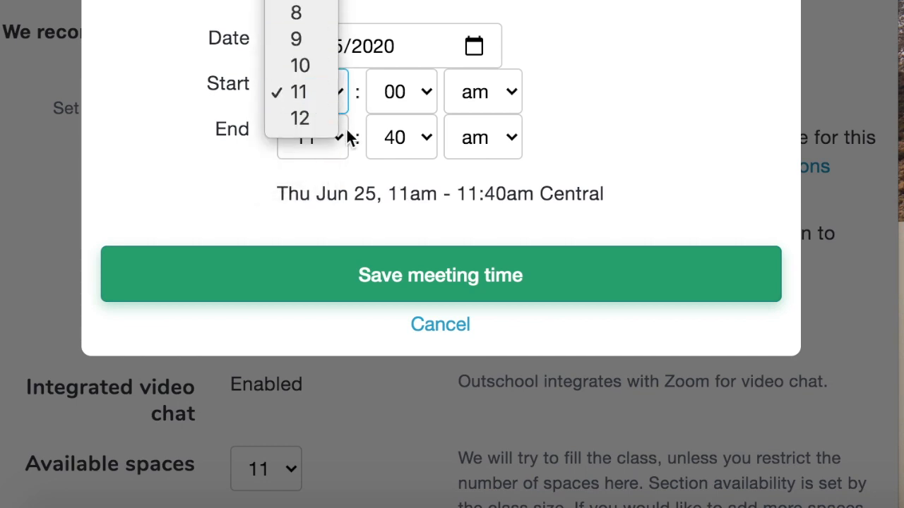
pyautogui.click(591, 92)
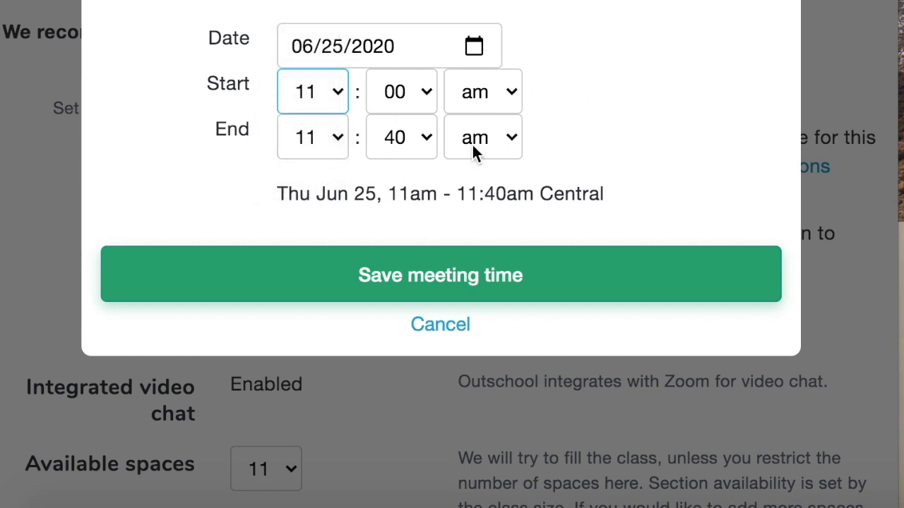
pyautogui.click(428, 298)
# Switch the section's visibility to Private and back to Public, and select 11 as its available spaces
pyautogui.scroll(-3, 433, 290)
pyautogui.scroll(-3, 433, 290)
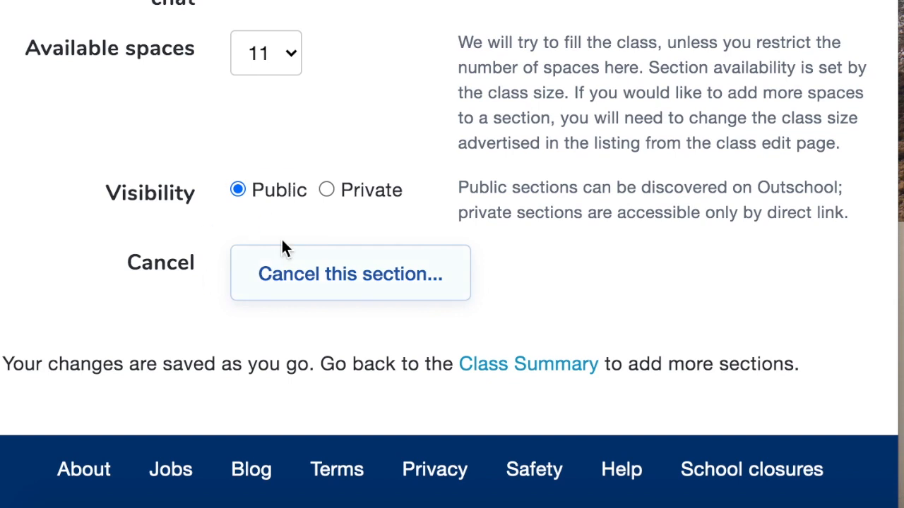
pyautogui.click(343, 190)
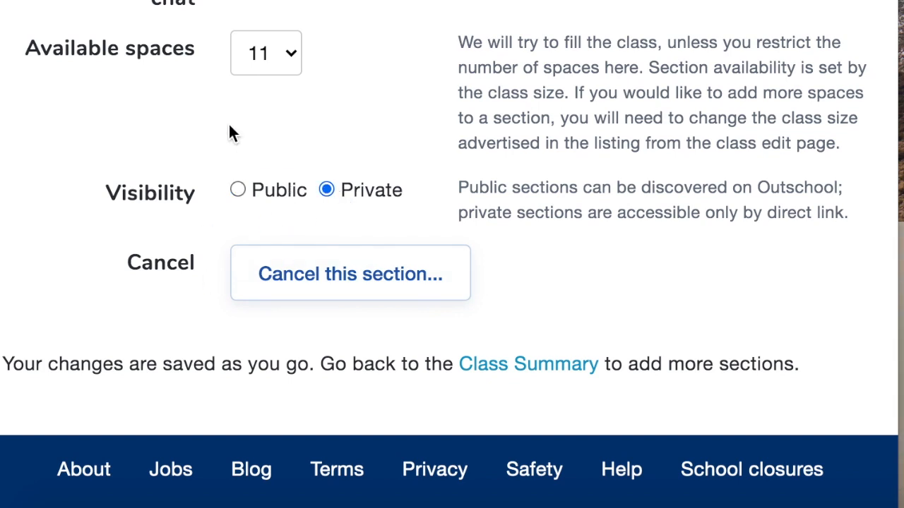
pyautogui.click(259, 195)
pyautogui.click(281, 65)
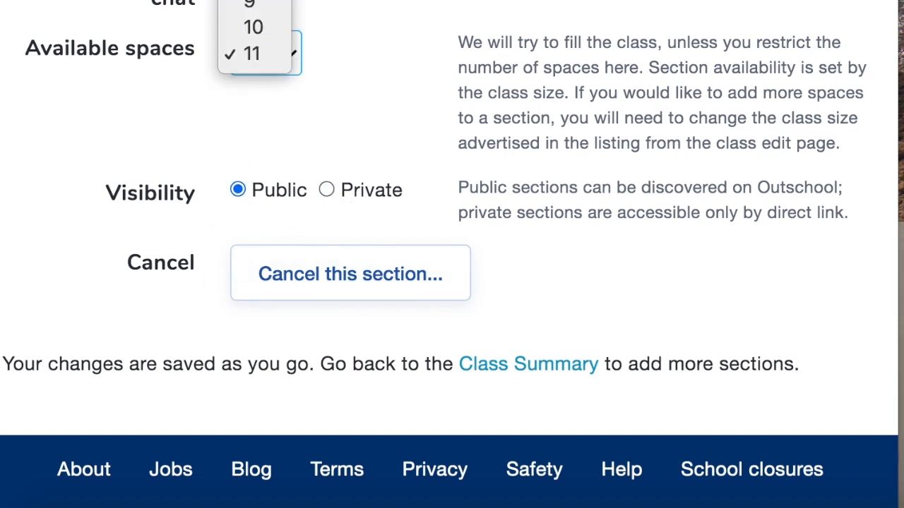
pyautogui.click(257, 56)
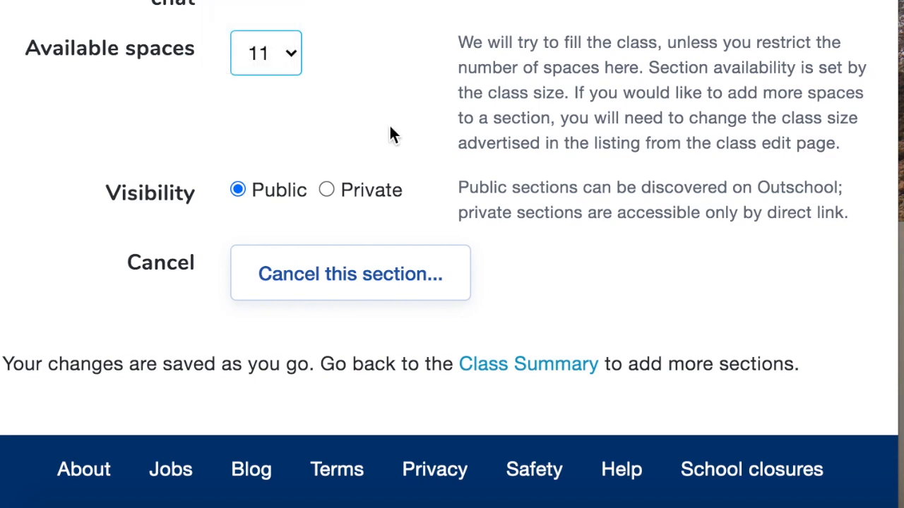
# Return to the Class Summary and check the class's list of upcoming sections
pyautogui.scroll(-1, 390, 133)
pyautogui.scroll(-1, 391, 135)
pyautogui.click(521, 316)
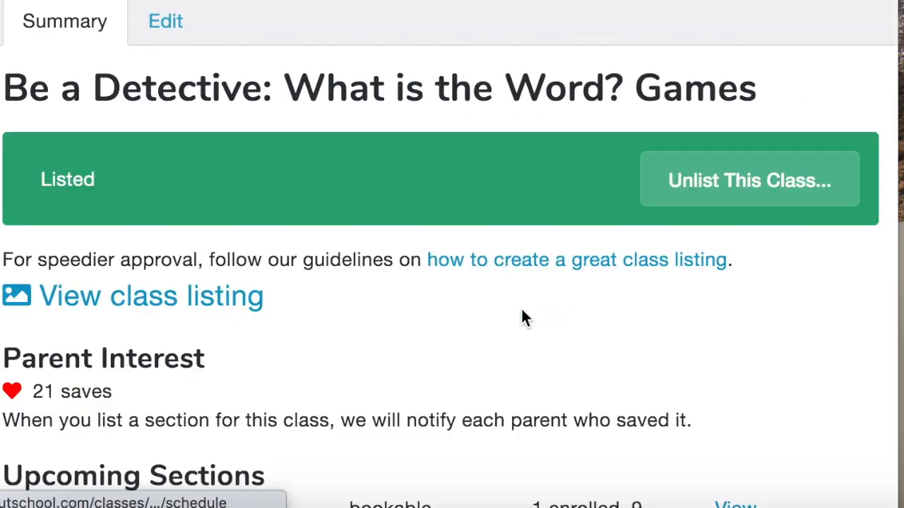
pyautogui.scroll(-5, 362, 314)
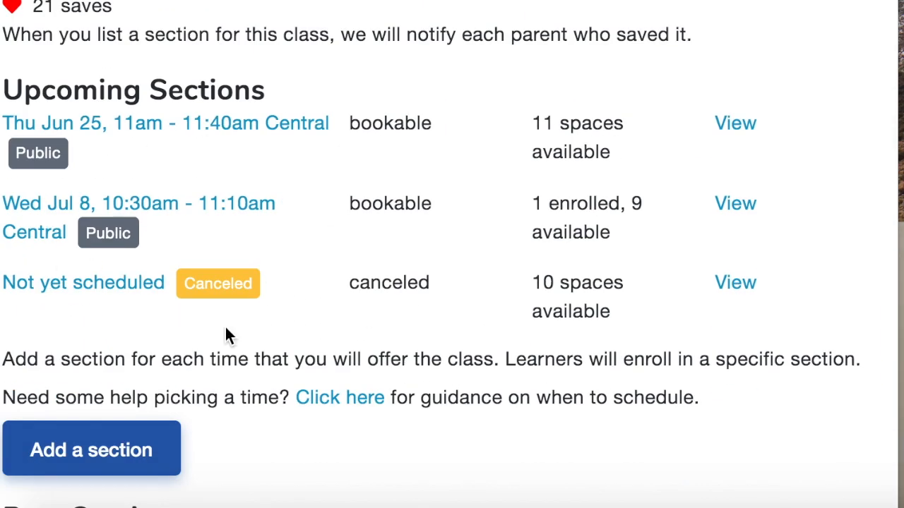